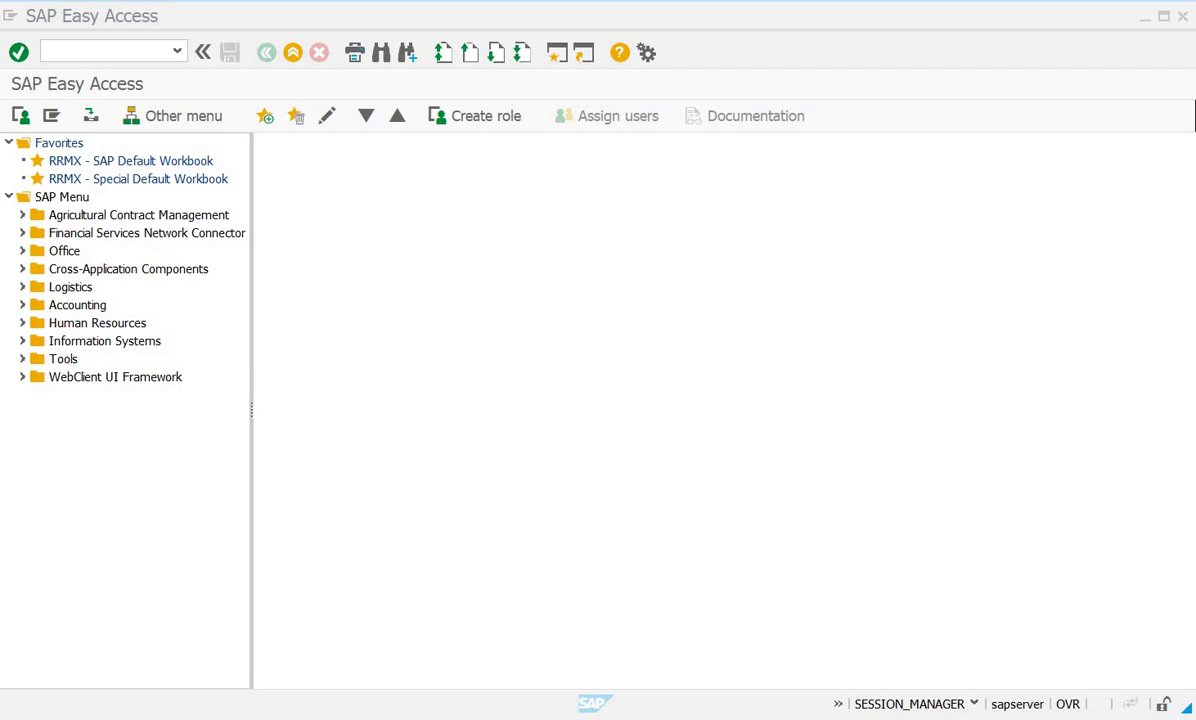
- Open the ICM Monitor and open its ICM parameters for changing
text(sm)
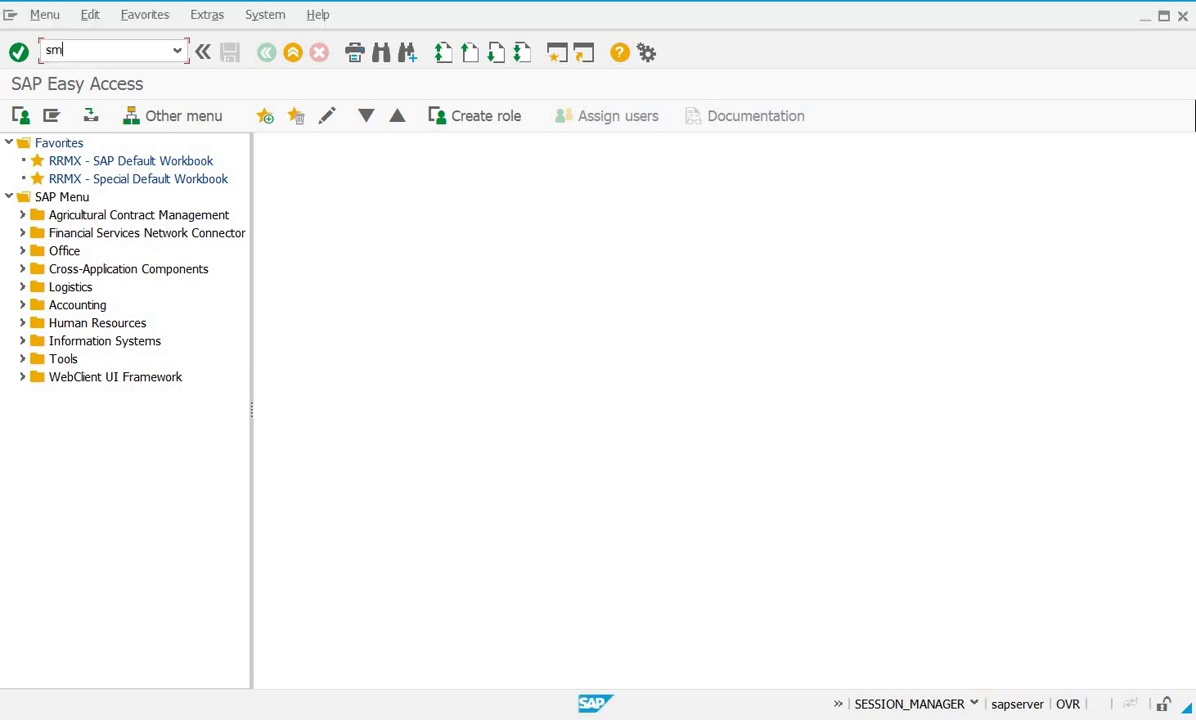
text(50)
key(Return)
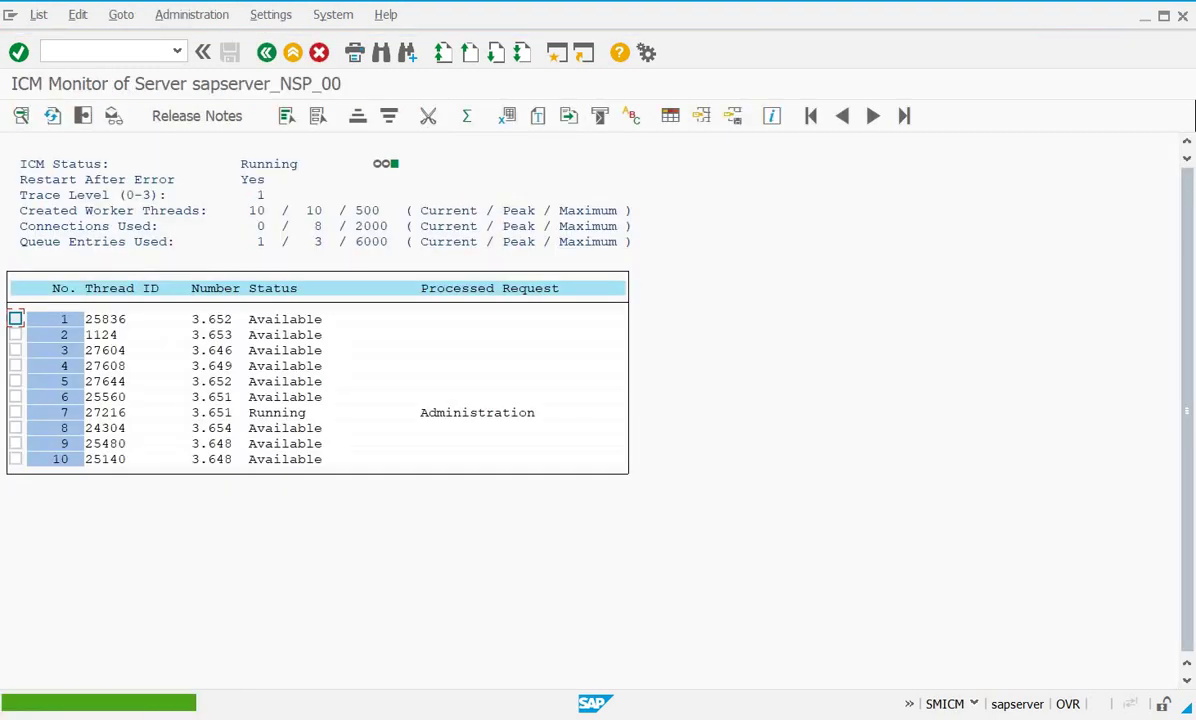
key(alt+g)
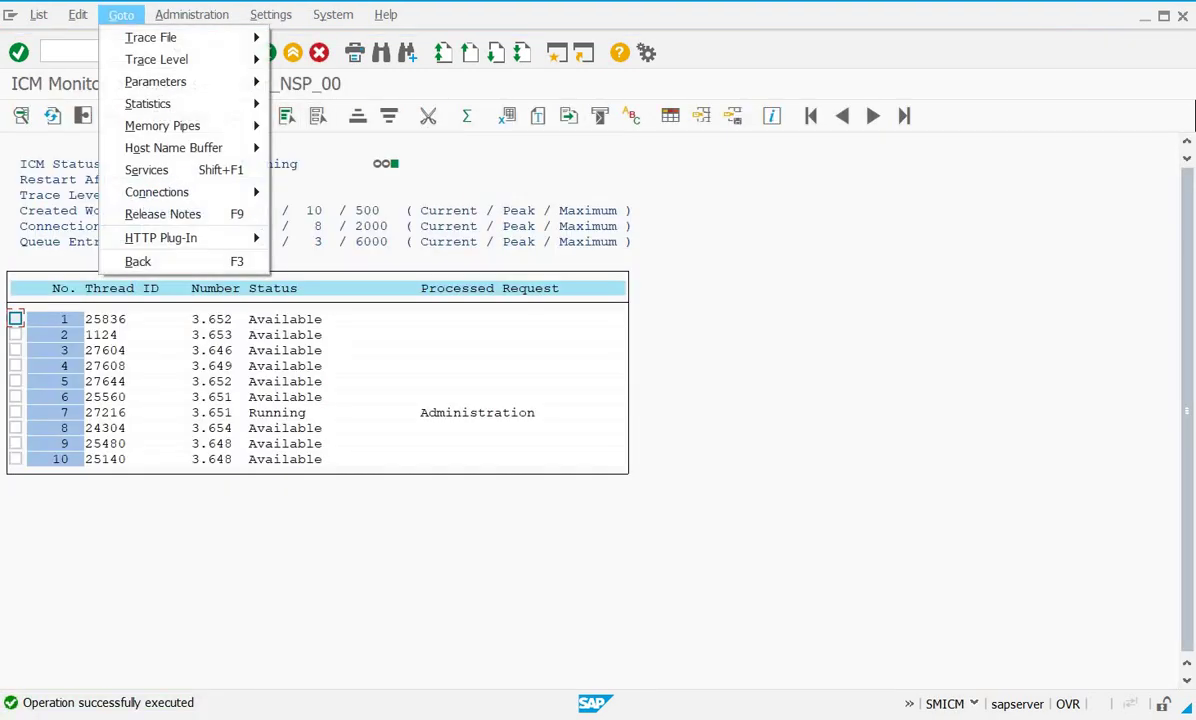
key(Down)
key(Down)
key(Right)
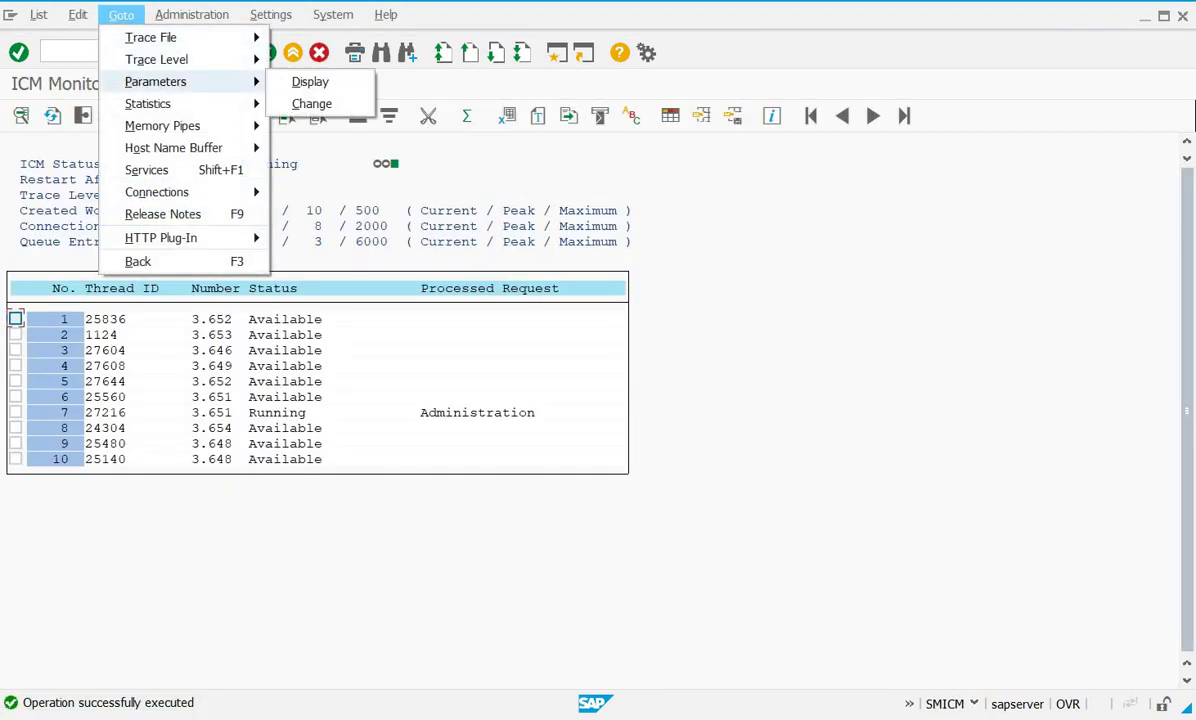
key(Down)
key(Return)
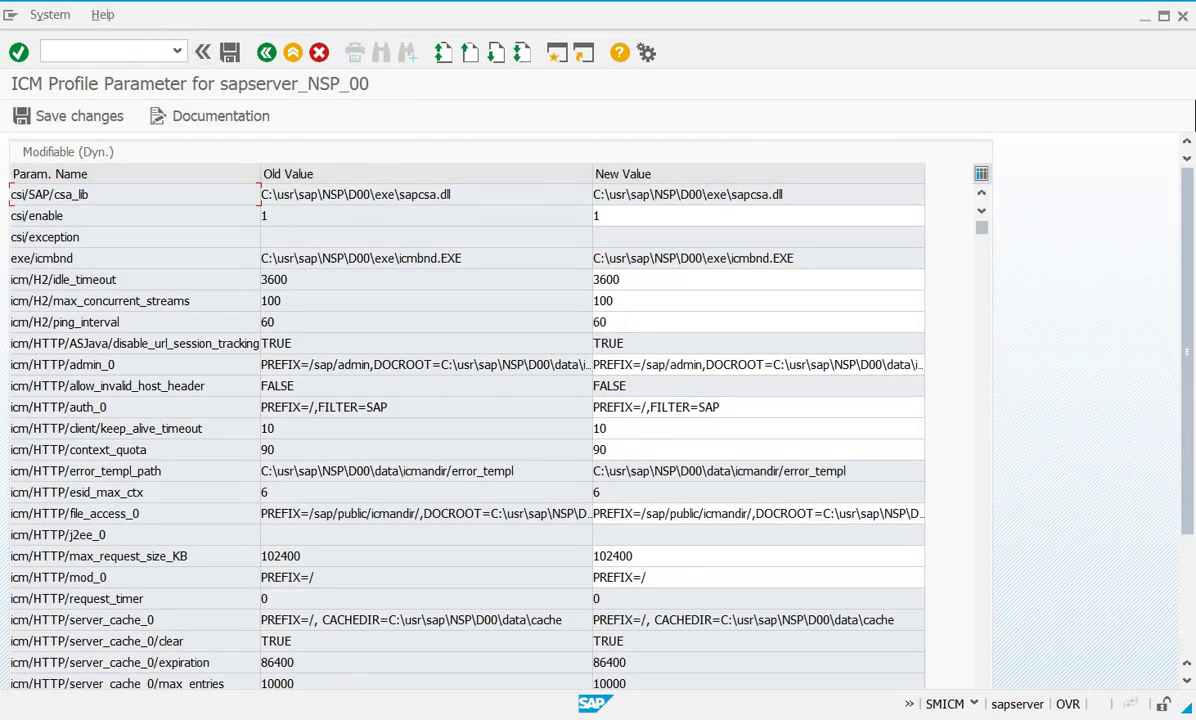
- Return to the ICM Monitor overview and display the current ICM parameters instead
click(266, 52)
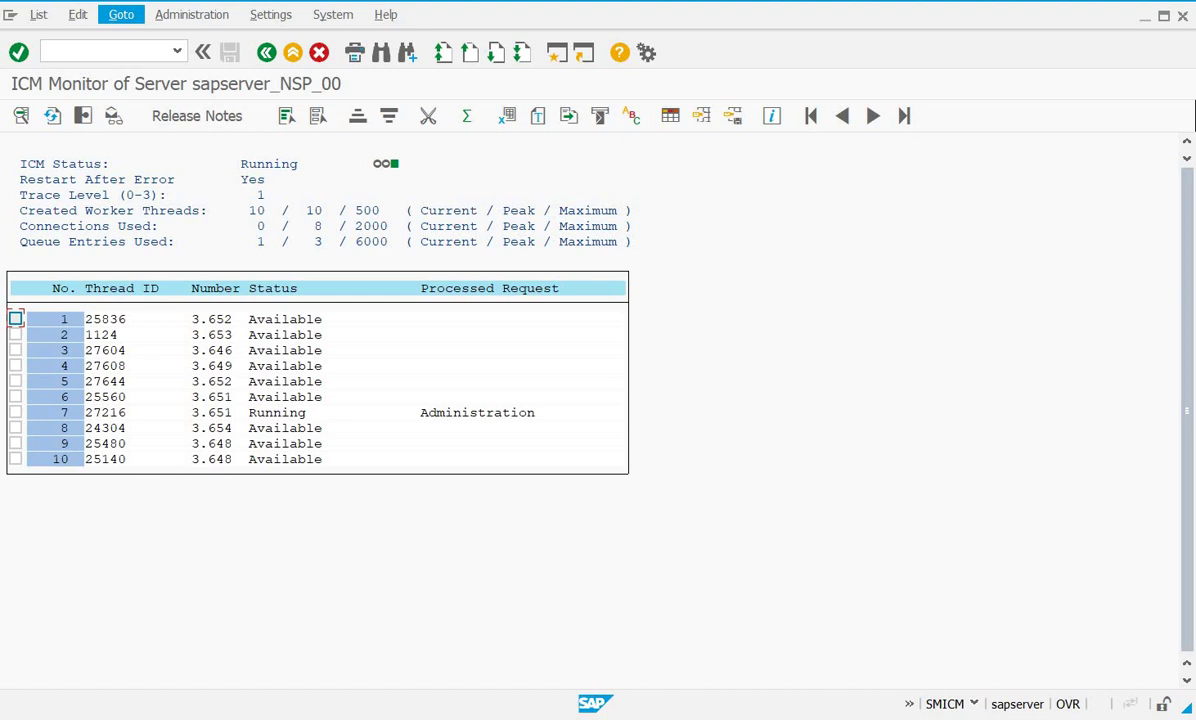
click(121, 14)
key(Down)
key(Down)
key(Right)
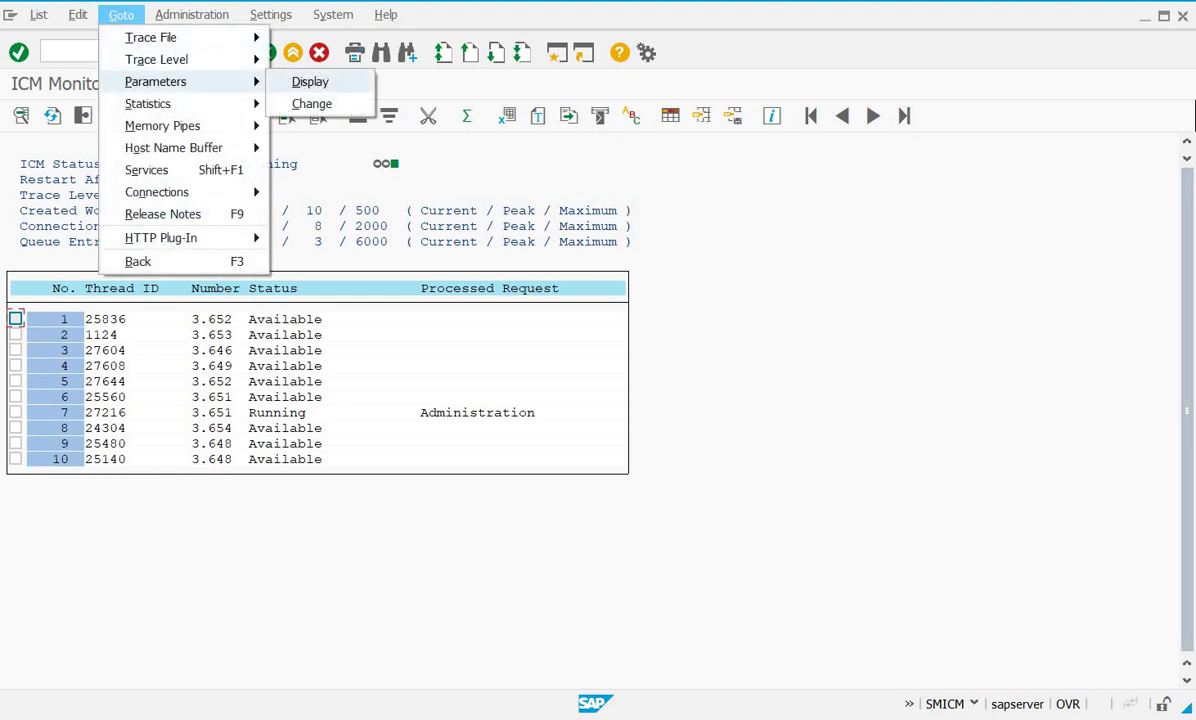
key(Return)
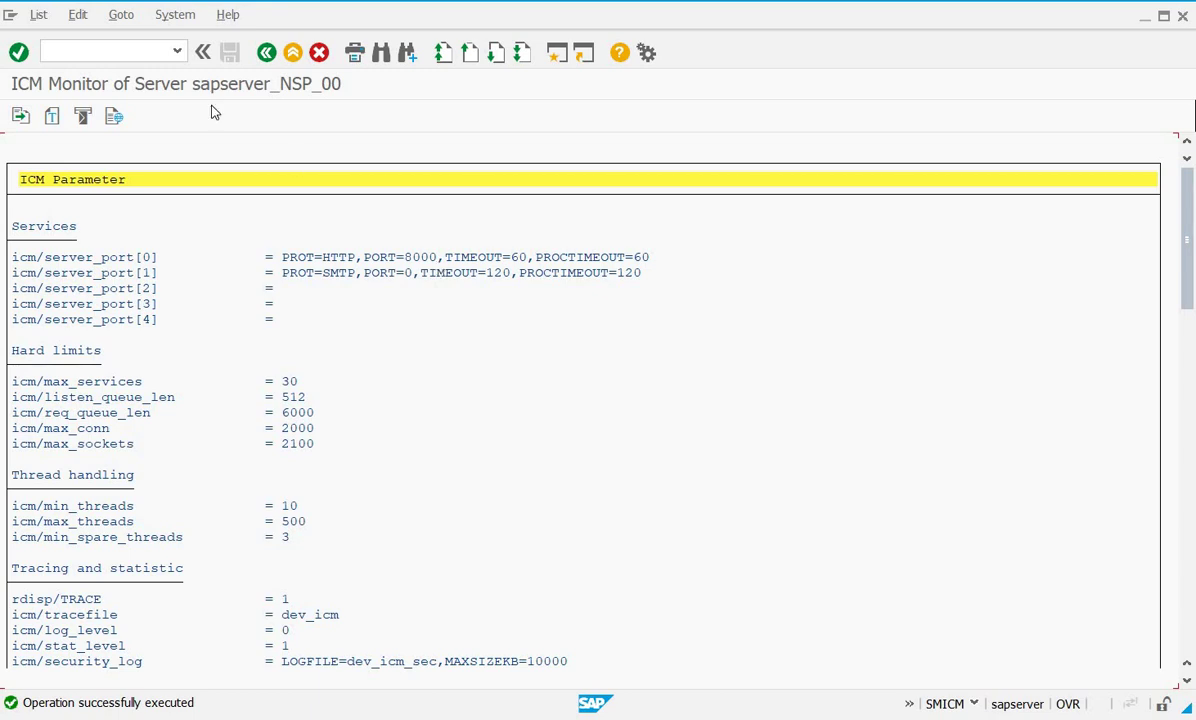
- Confirm icm/server_port[0] is HTTP on port 8000, then move to the command field
click(109, 54)
- Run /nRZ10, pick the DEFAULT profile and change it in extended maintenance
text(/nrz10)
key(Return)
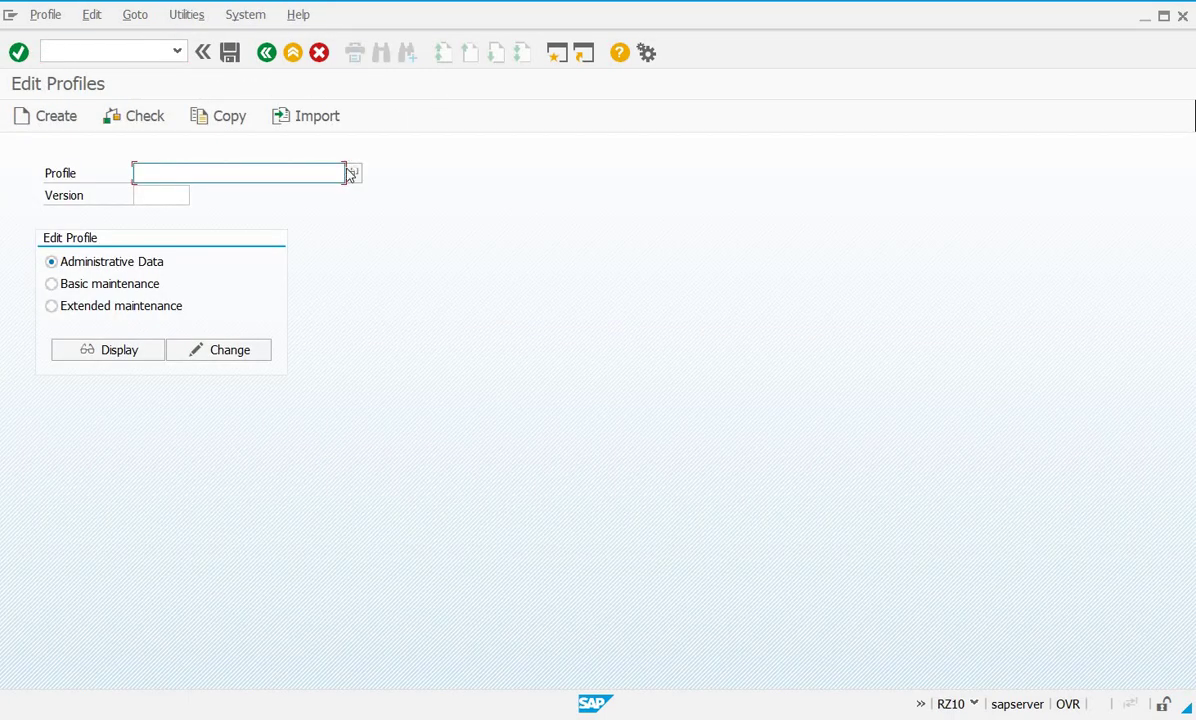
key(F4)
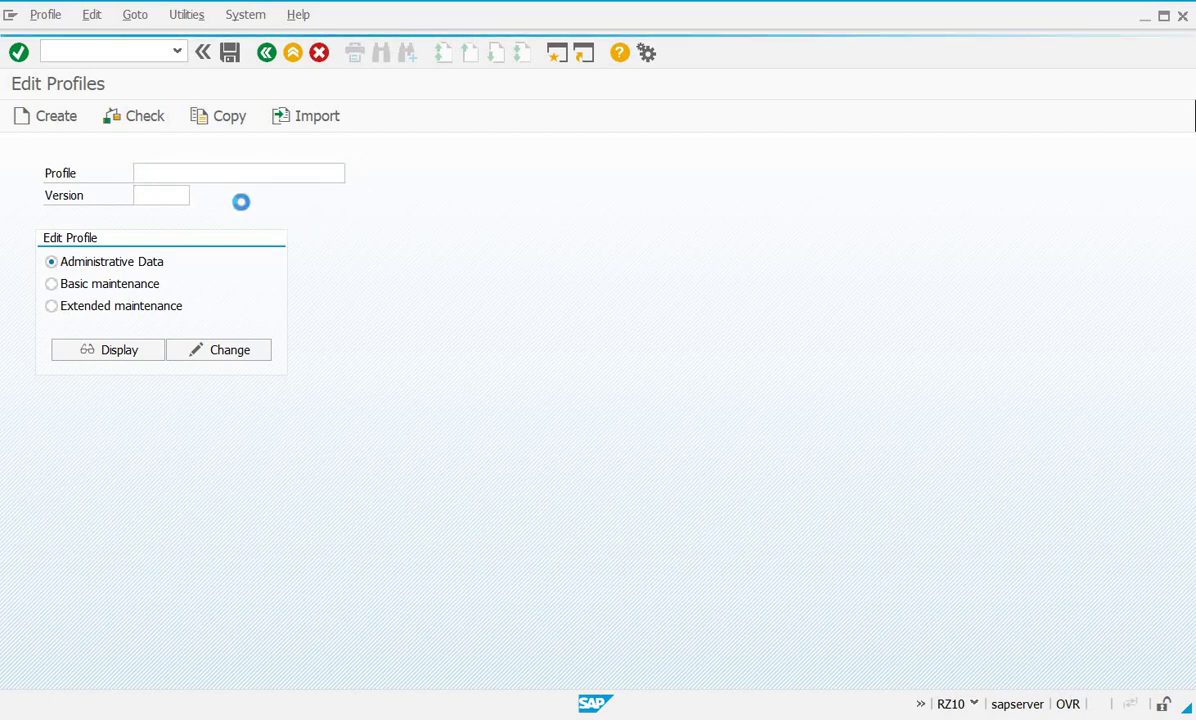
double_click(182, 127)
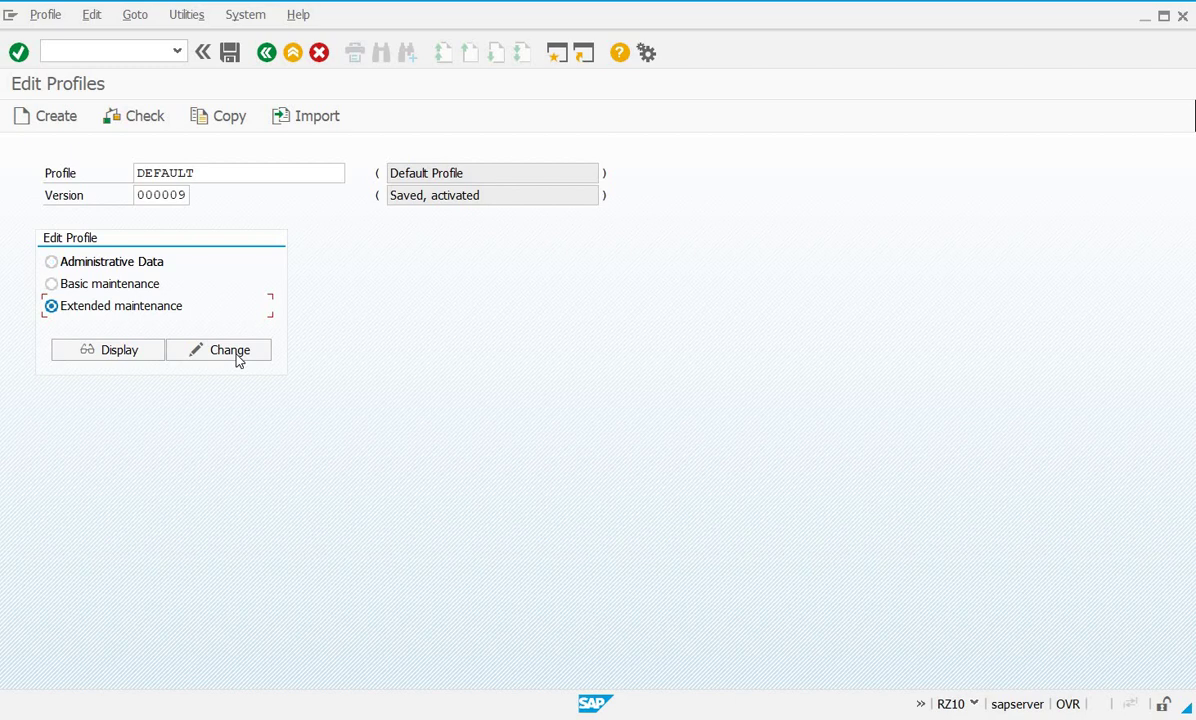
click(229, 350)
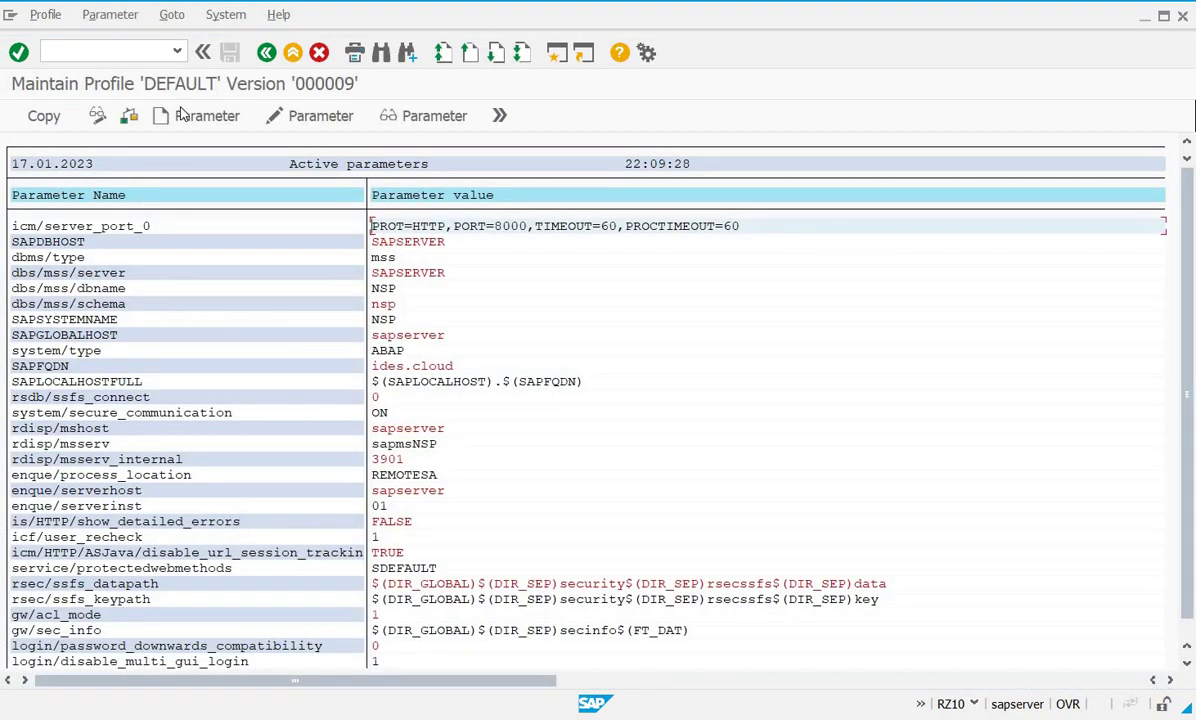
- Create parameter icm/server_port_0, which already exists as PROT=HTTP,PORT=8000,TIMEOUT=60,PROCTIMEOUT=60
click(195, 115)
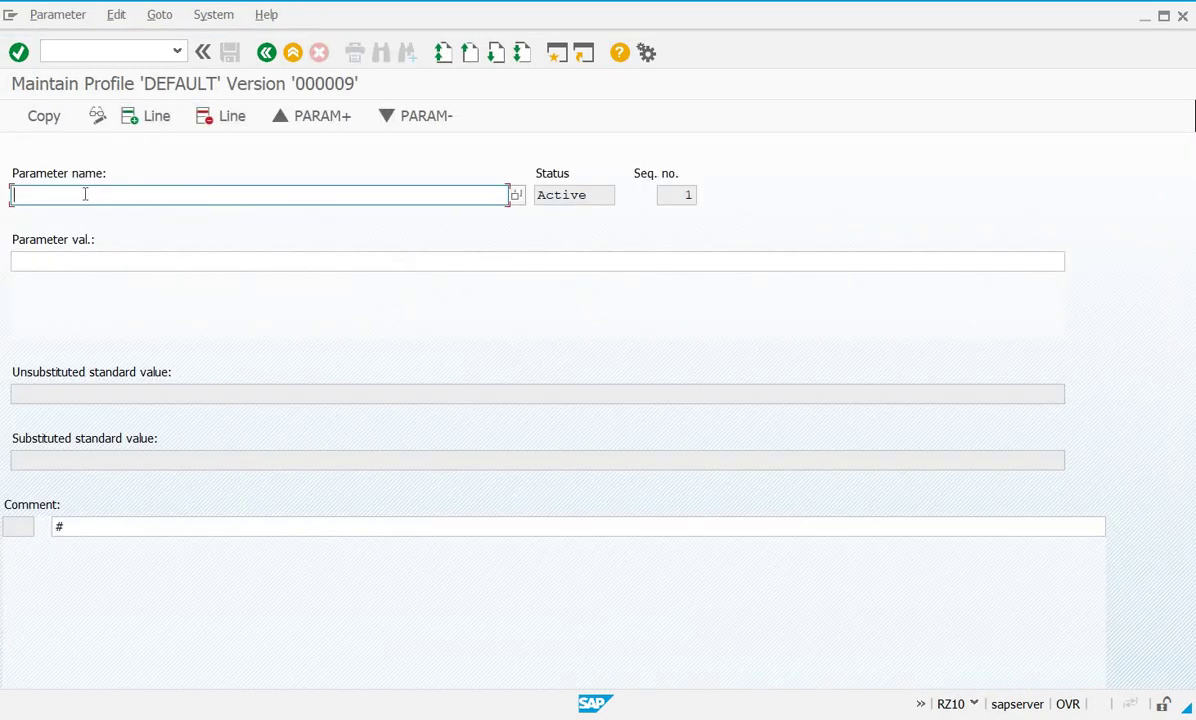
text(icm/server_port_0)
key(Return)
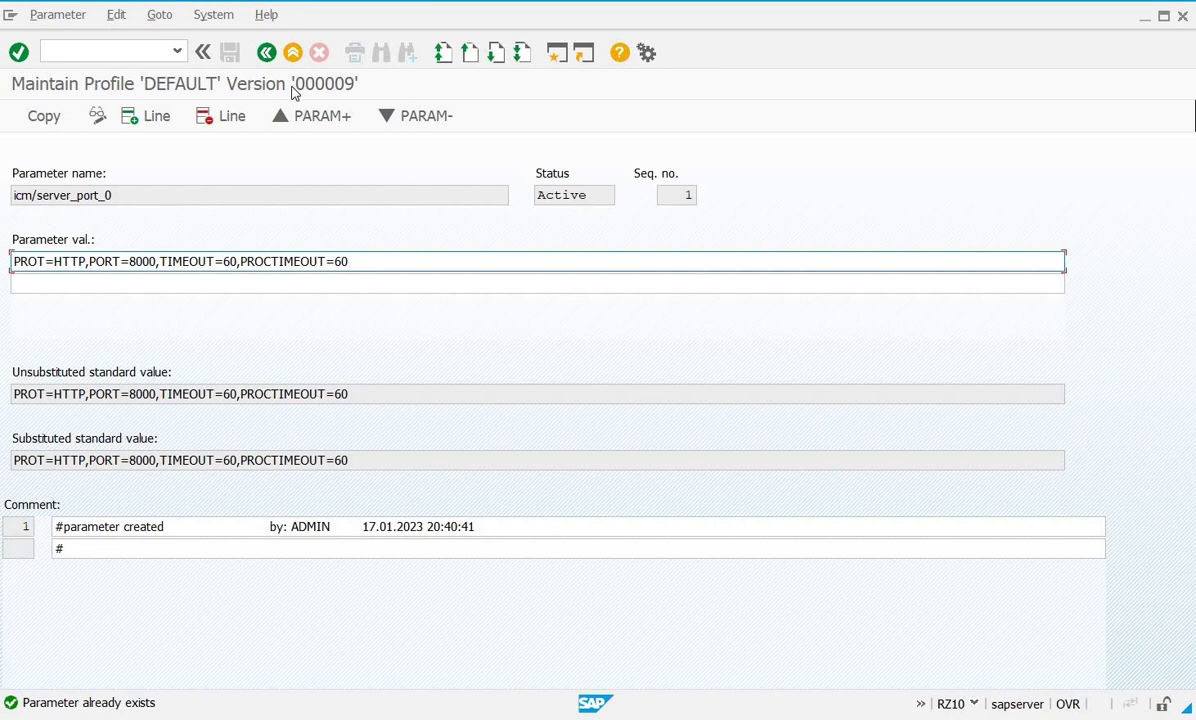
- Back out of the parameter list and DEFAULT profile to SAP Easy Access
click(270, 57)
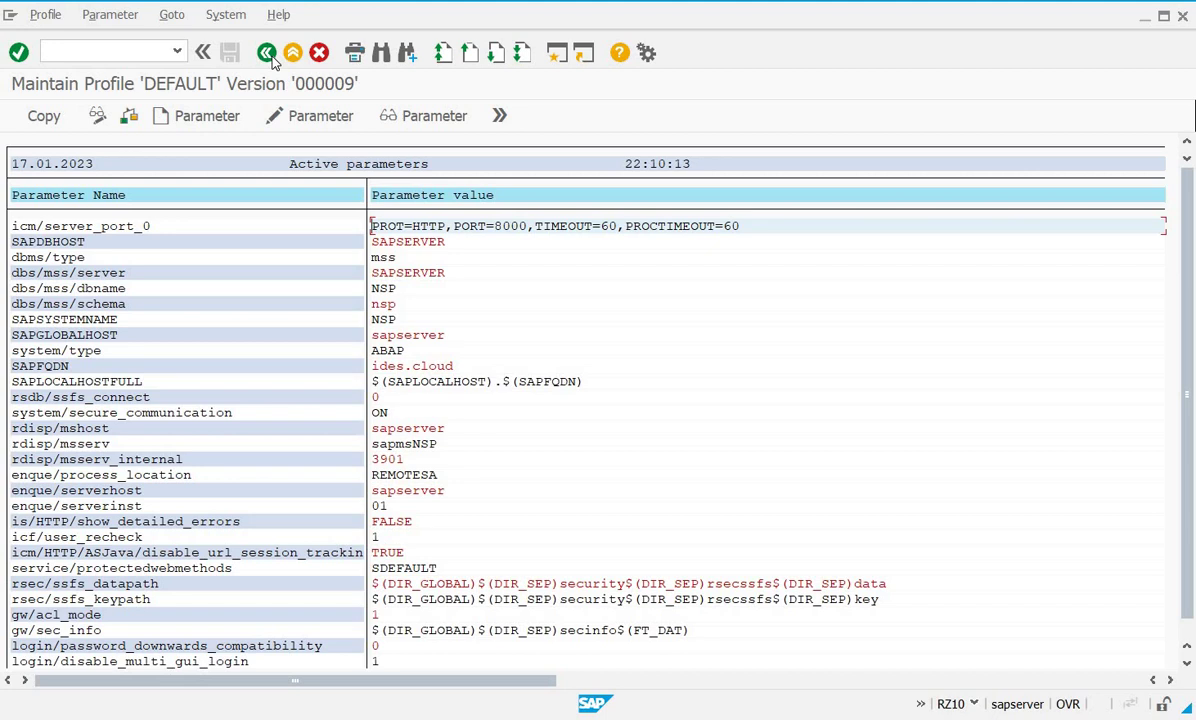
click(270, 57)
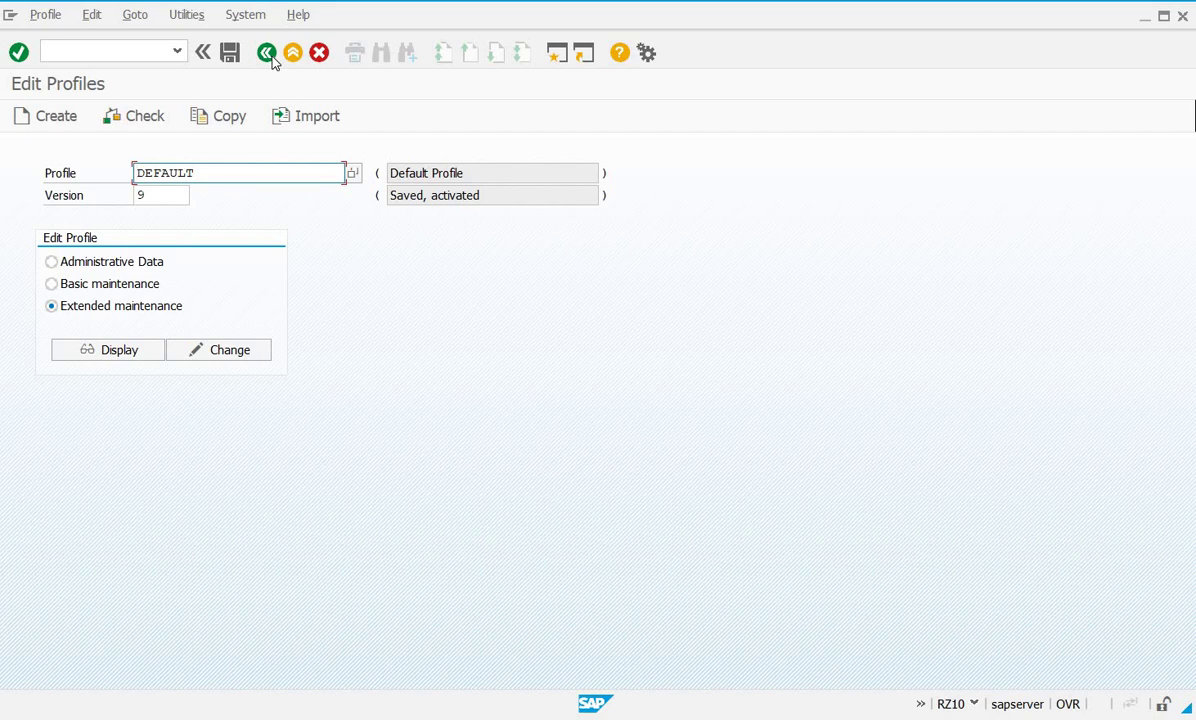
click(268, 54)
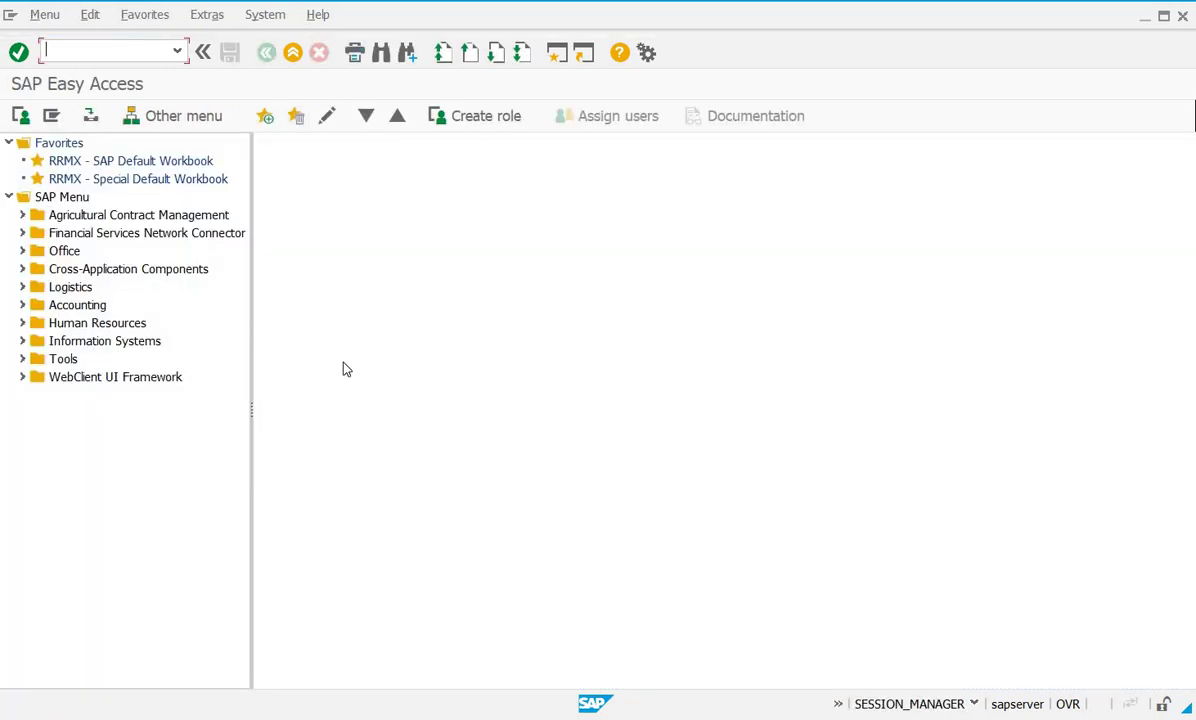
text(/nsmicm)
key(Return)
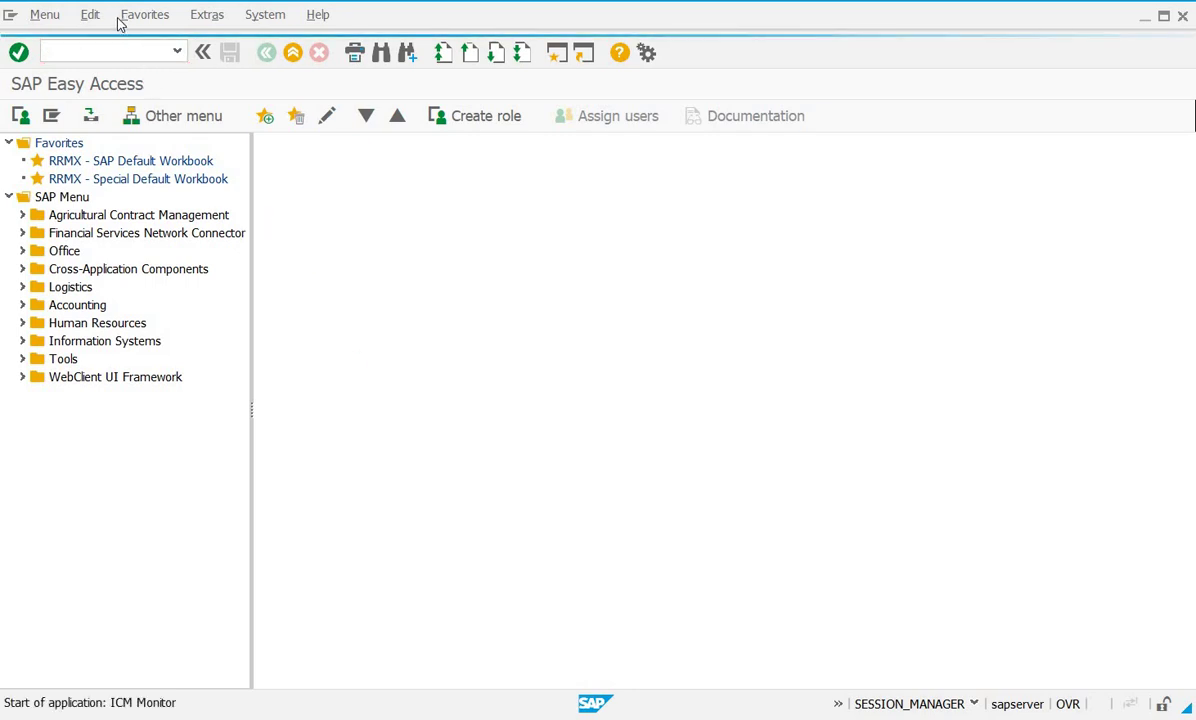
click(121, 14)
mouse_move(268, 86)
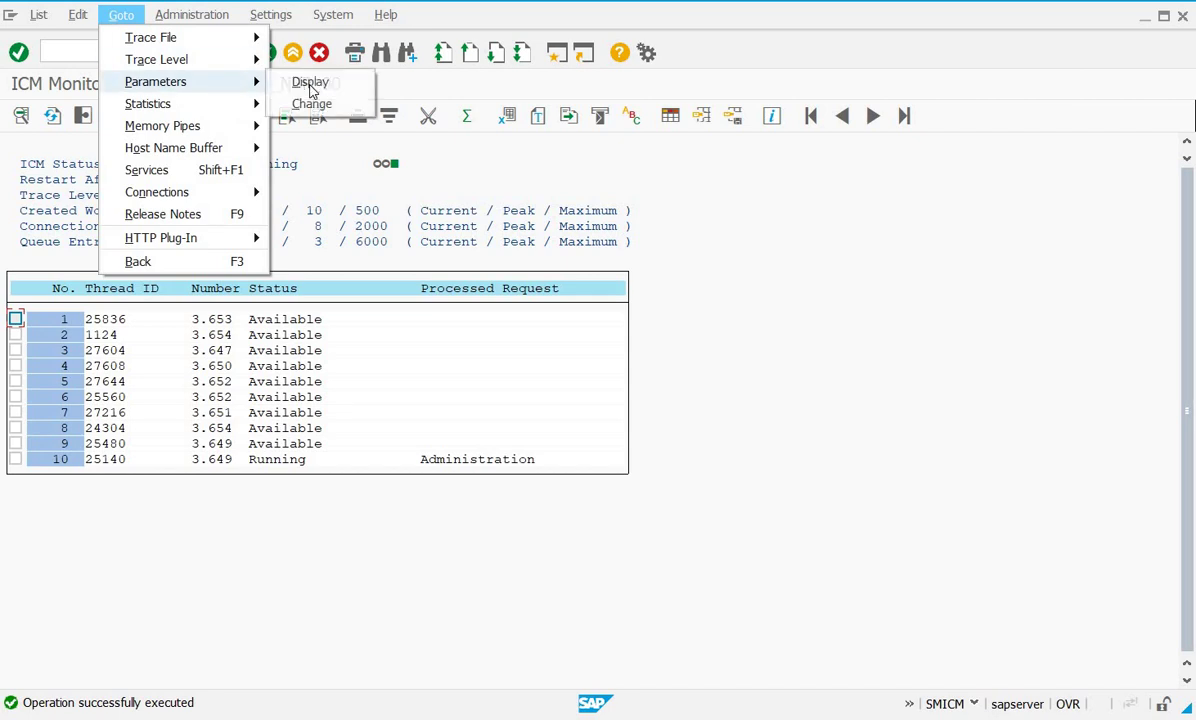
click(310, 88)
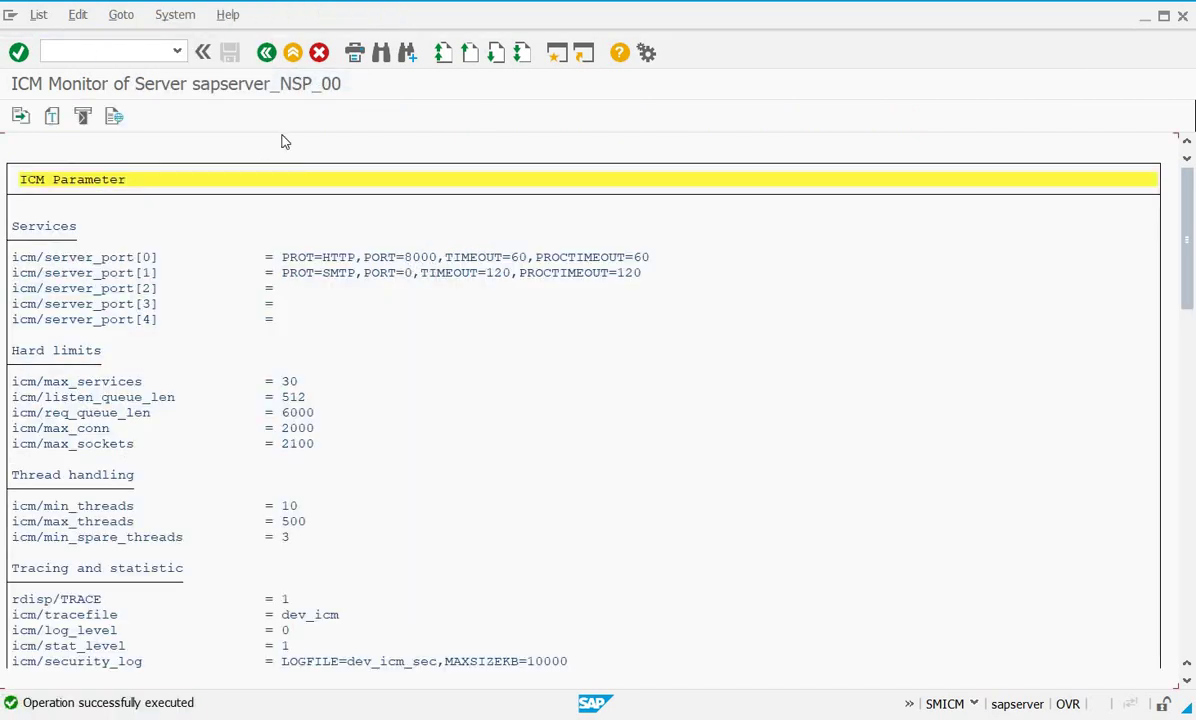
click(267, 52)
click(113, 46)
text(/n)
key(Return)
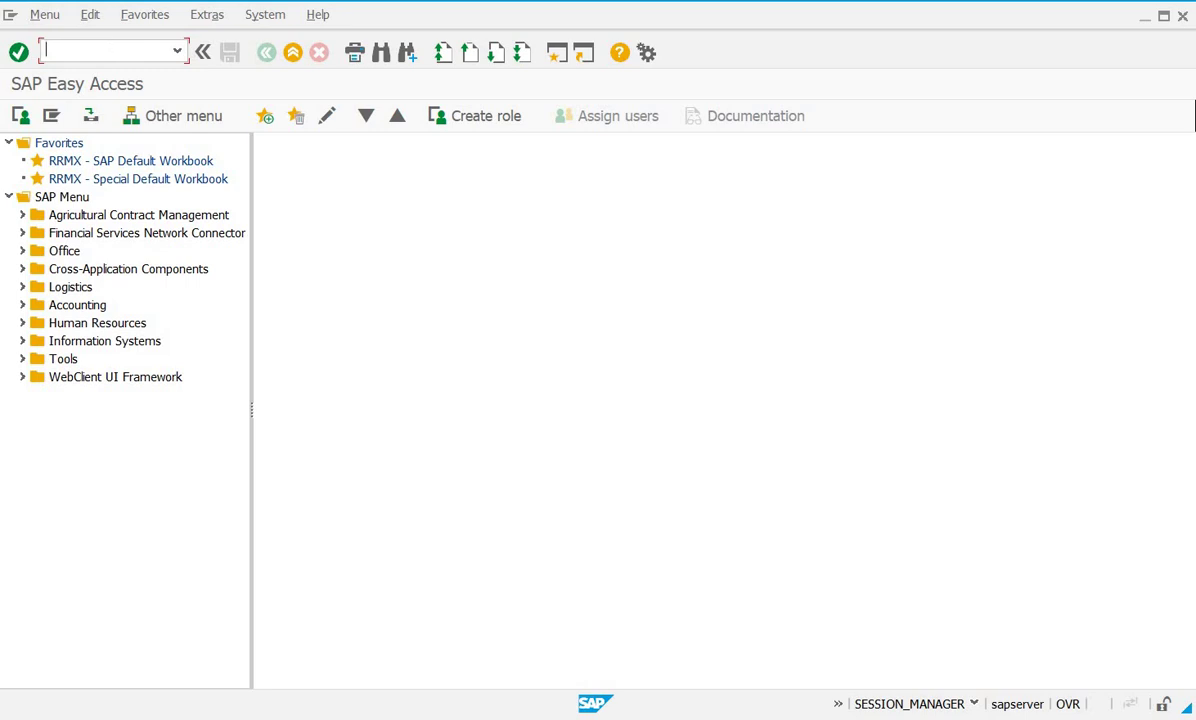
text(sicf)
- Run SICF and expand default_host, sap and bc in the service hierarchy
key(Return)
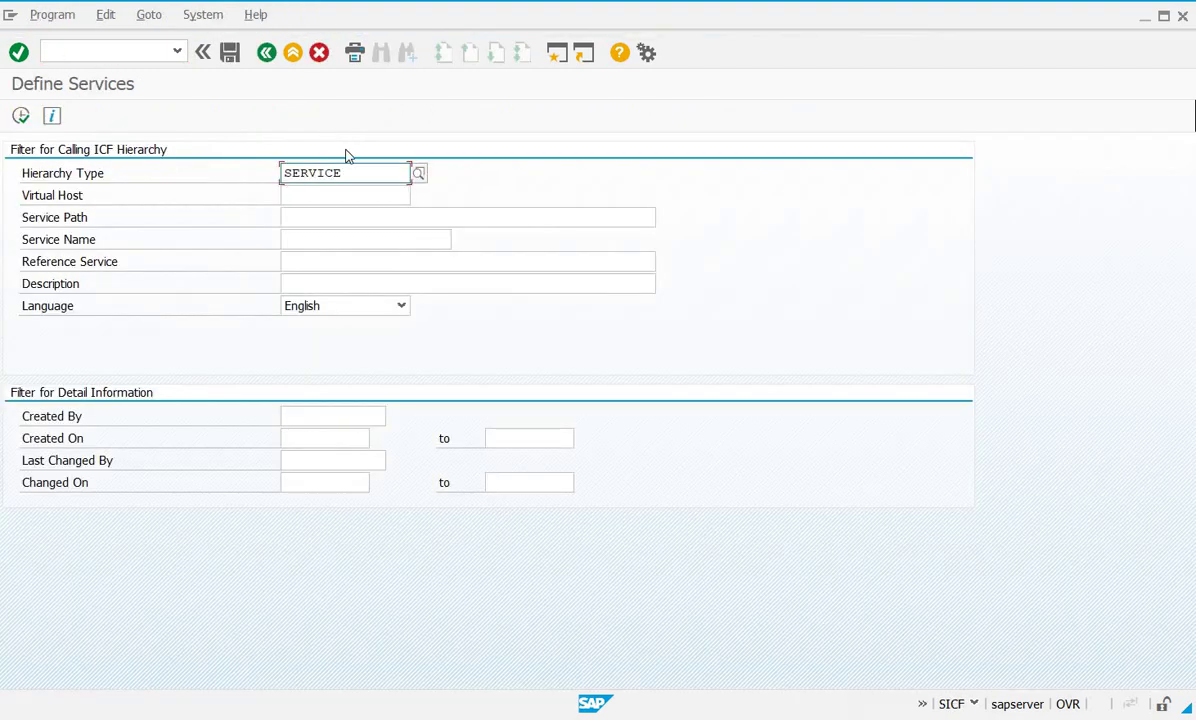
click(22, 116)
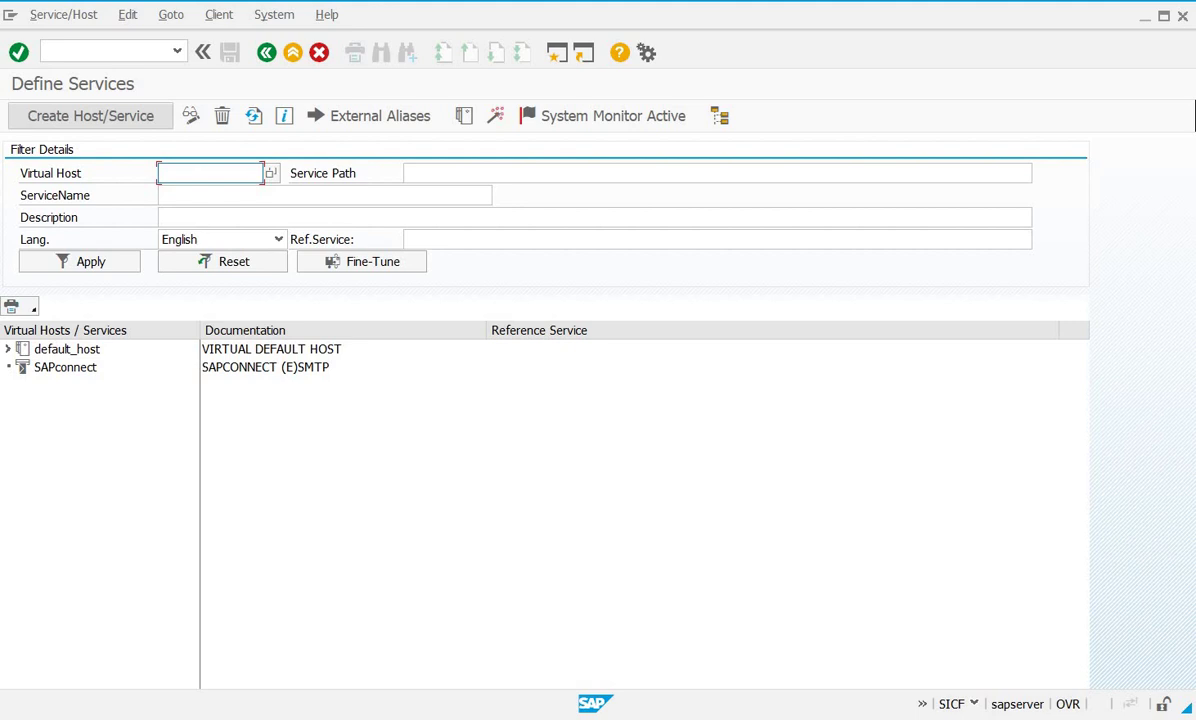
click(9, 350)
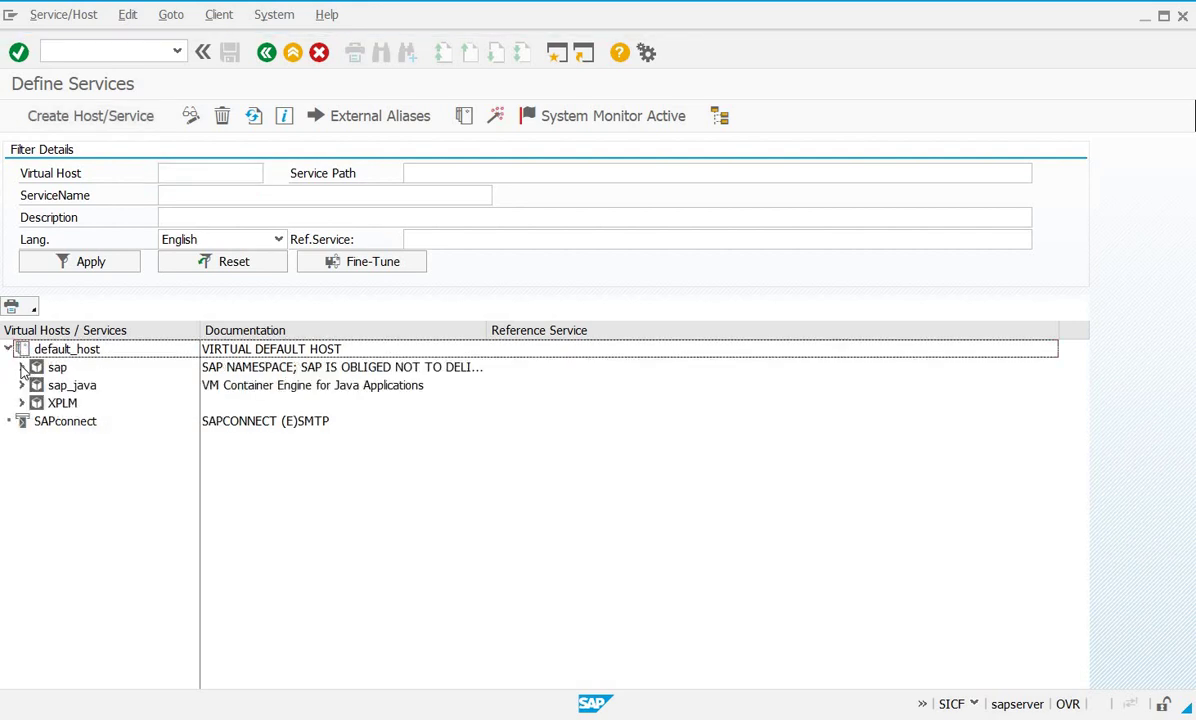
click(22, 367)
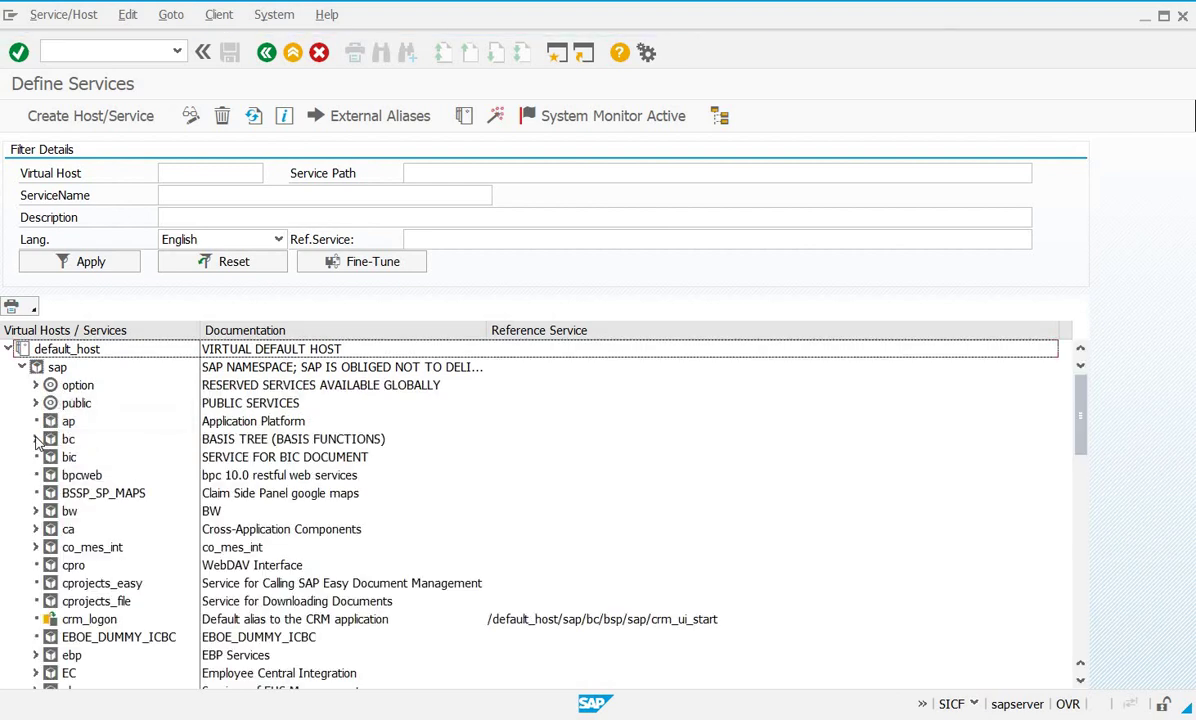
click(37, 440)
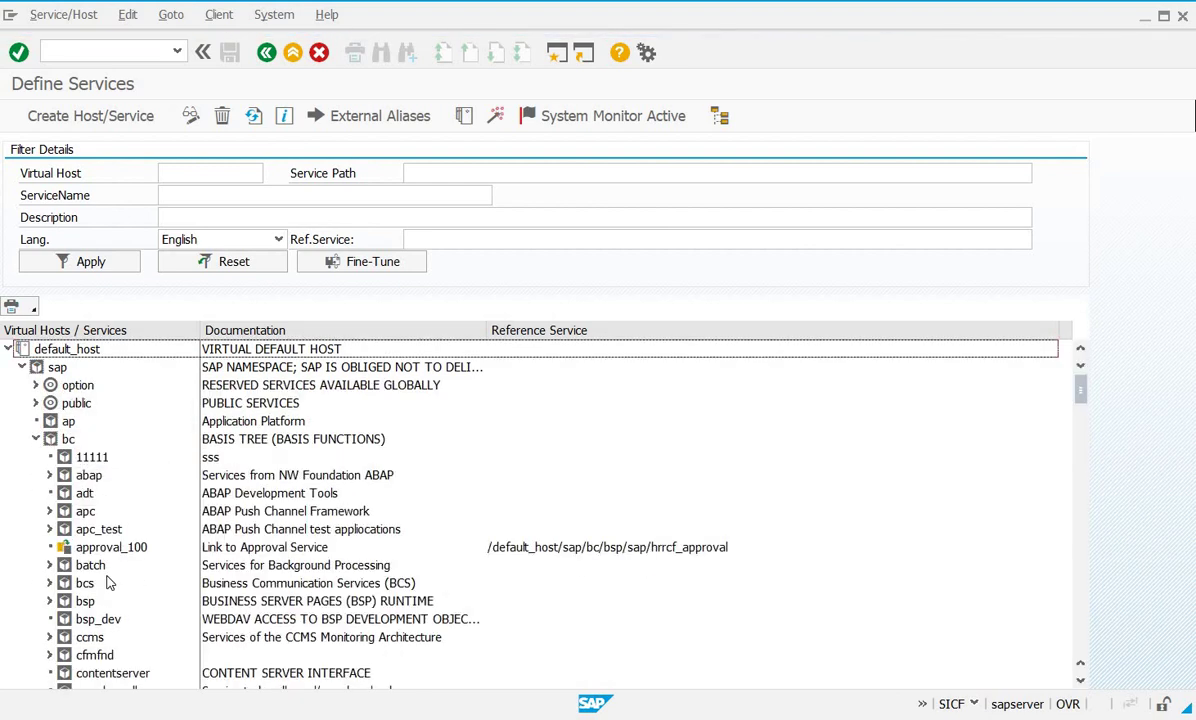
scroll(110, 585, down, 6)
scroll(110, 583, down, 1)
scroll(95, 580, down, 6)
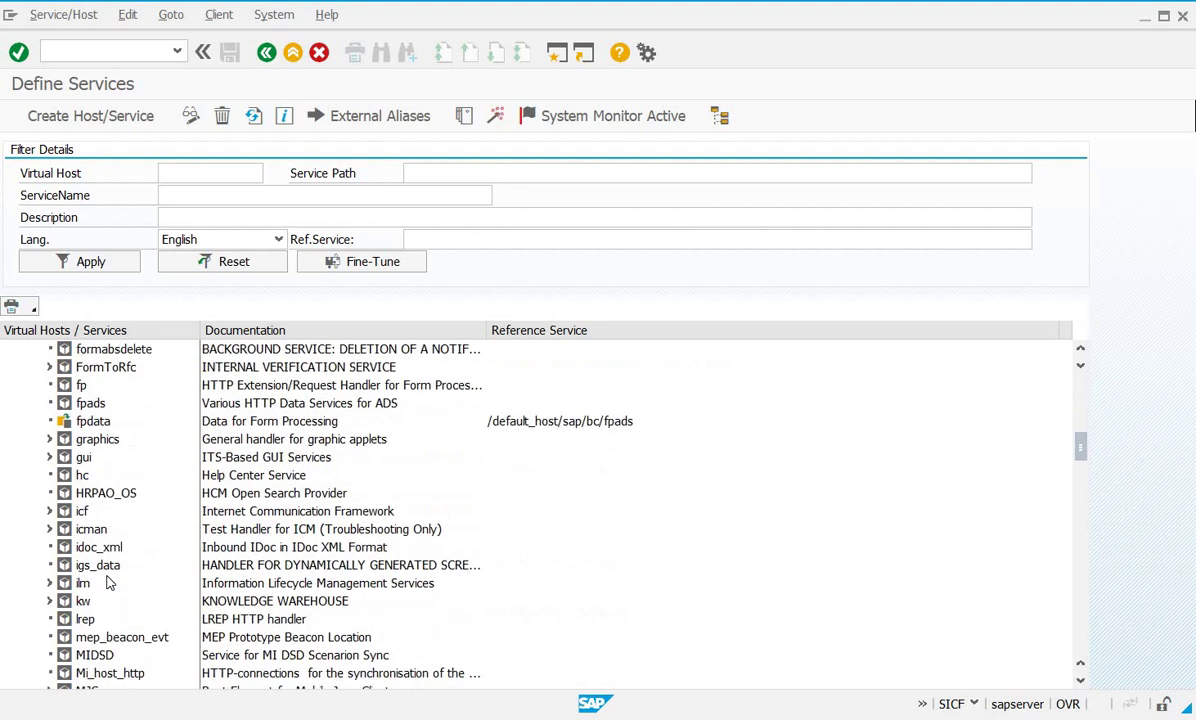
- Expand gui > sap > its and confirm webgui's Activate Service is greyed out
click(49, 457)
click(63, 475)
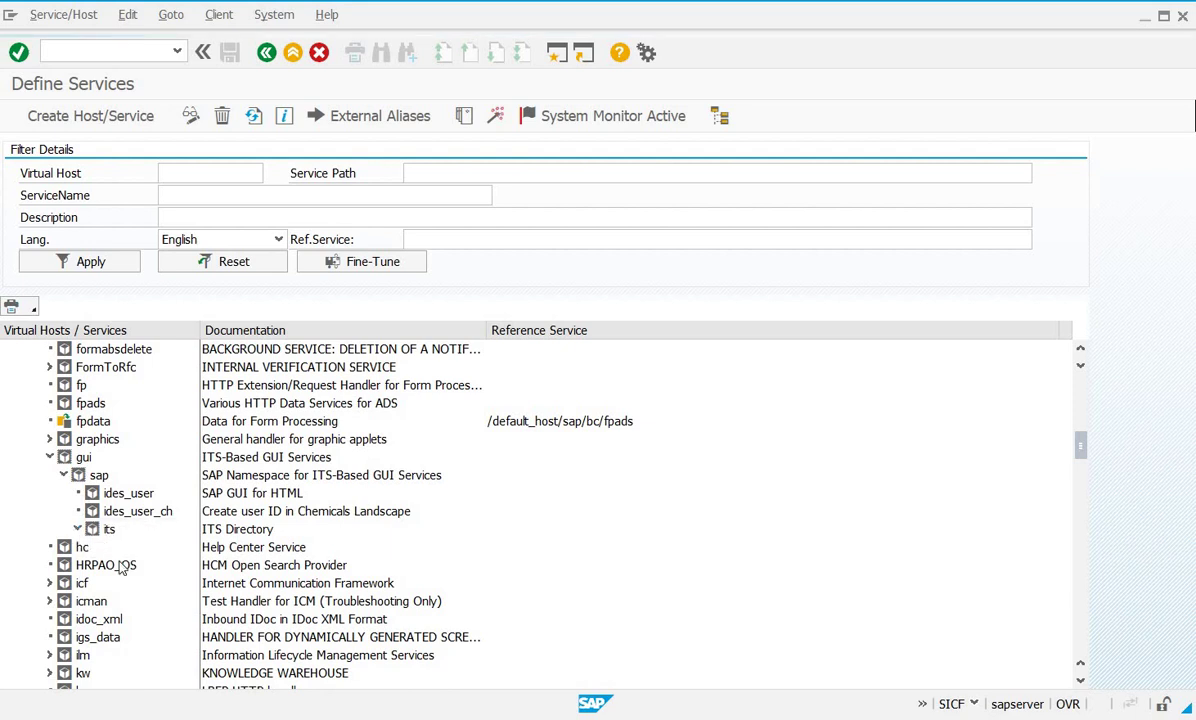
click(77, 529)
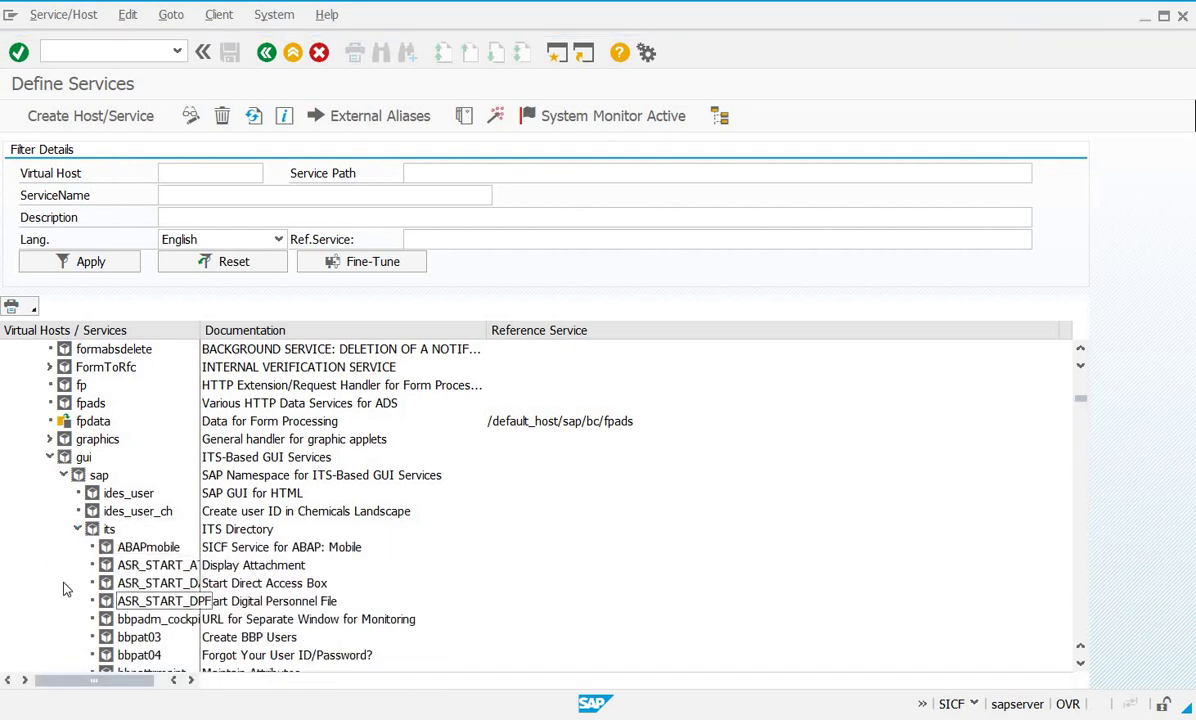
scroll(63, 589, down, 15)
scroll(63, 589, down, 20)
scroll(63, 589, down, 20)
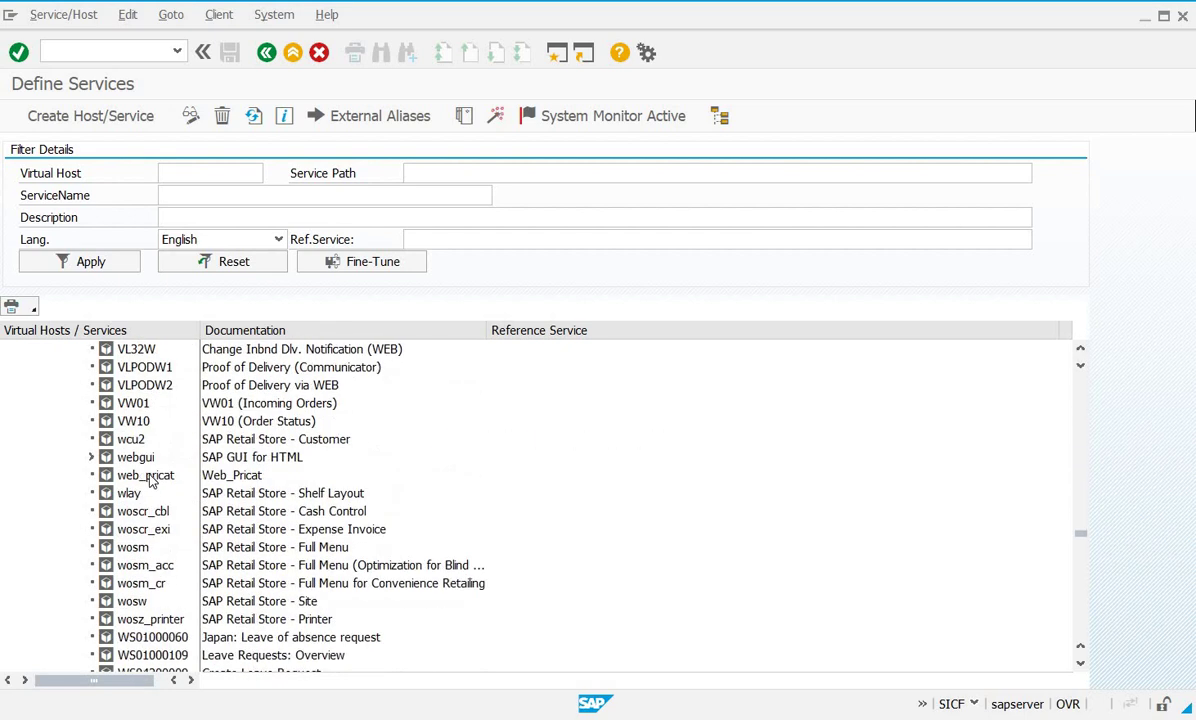
right_click(128, 459)
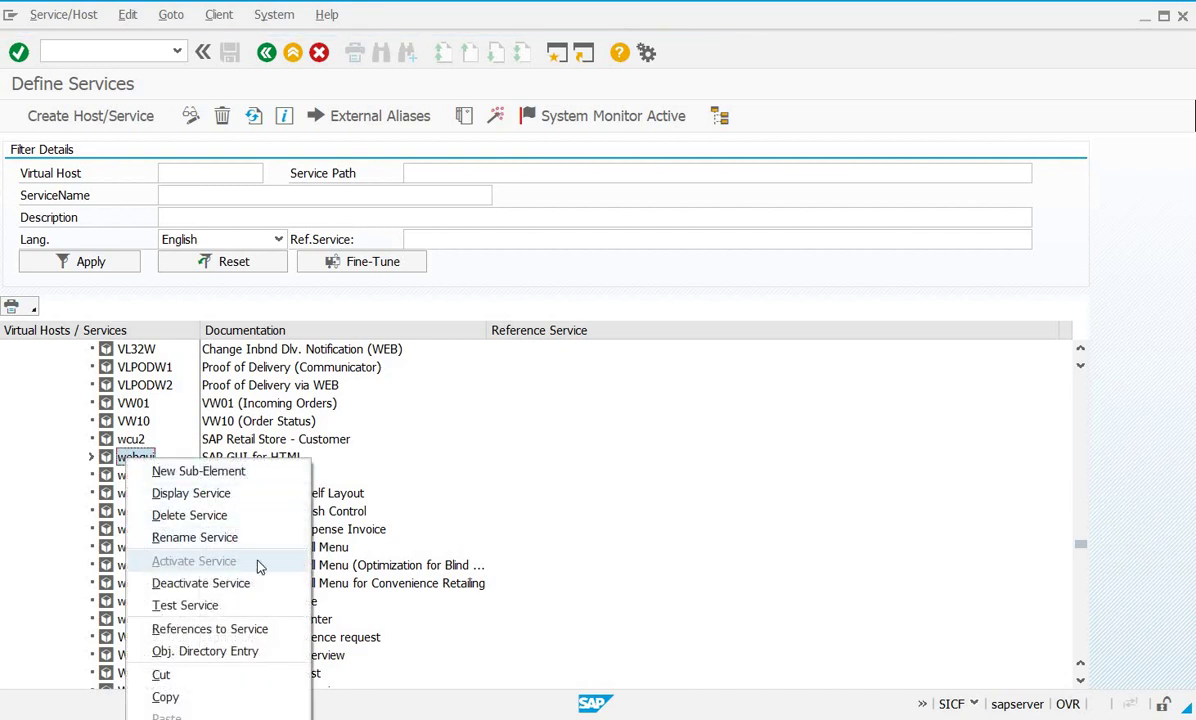
click(110, 458)
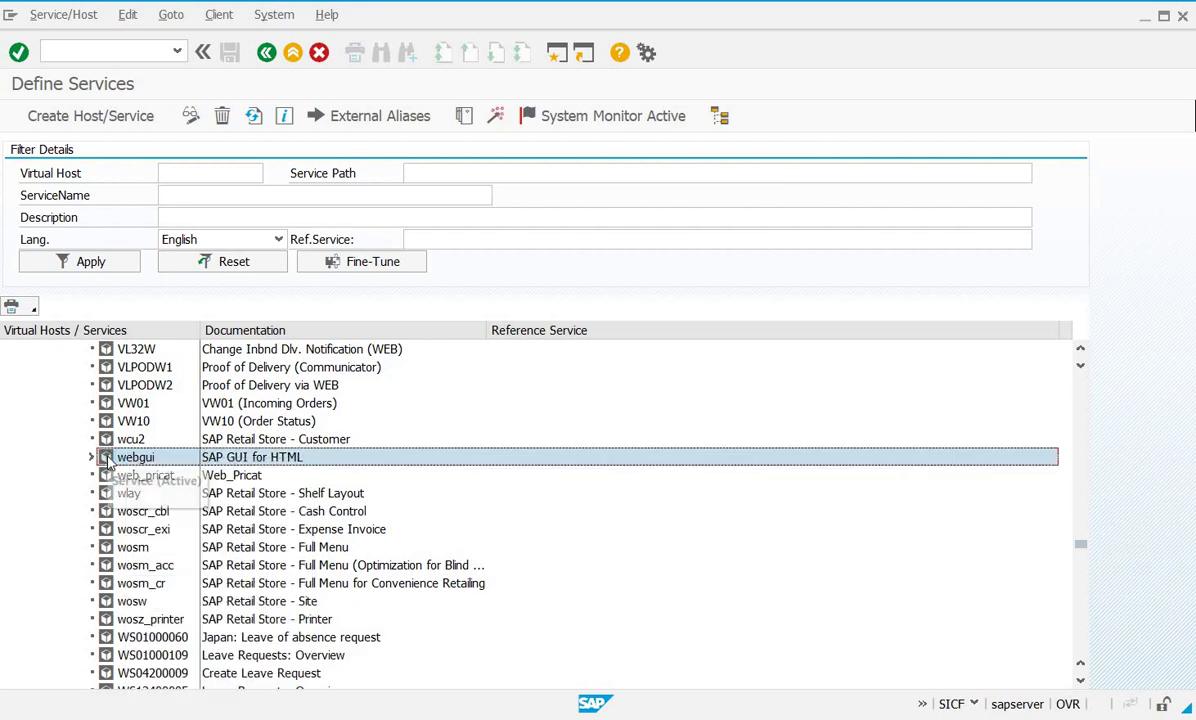
double_click(112, 458)
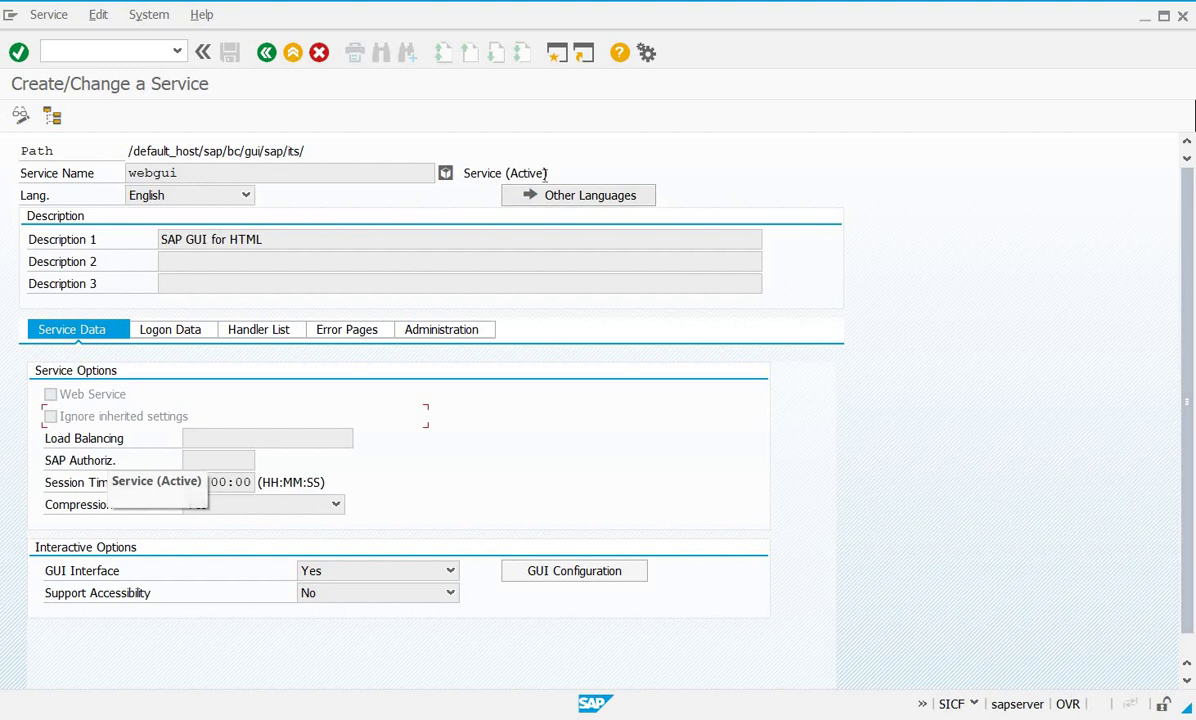
click(266, 53)
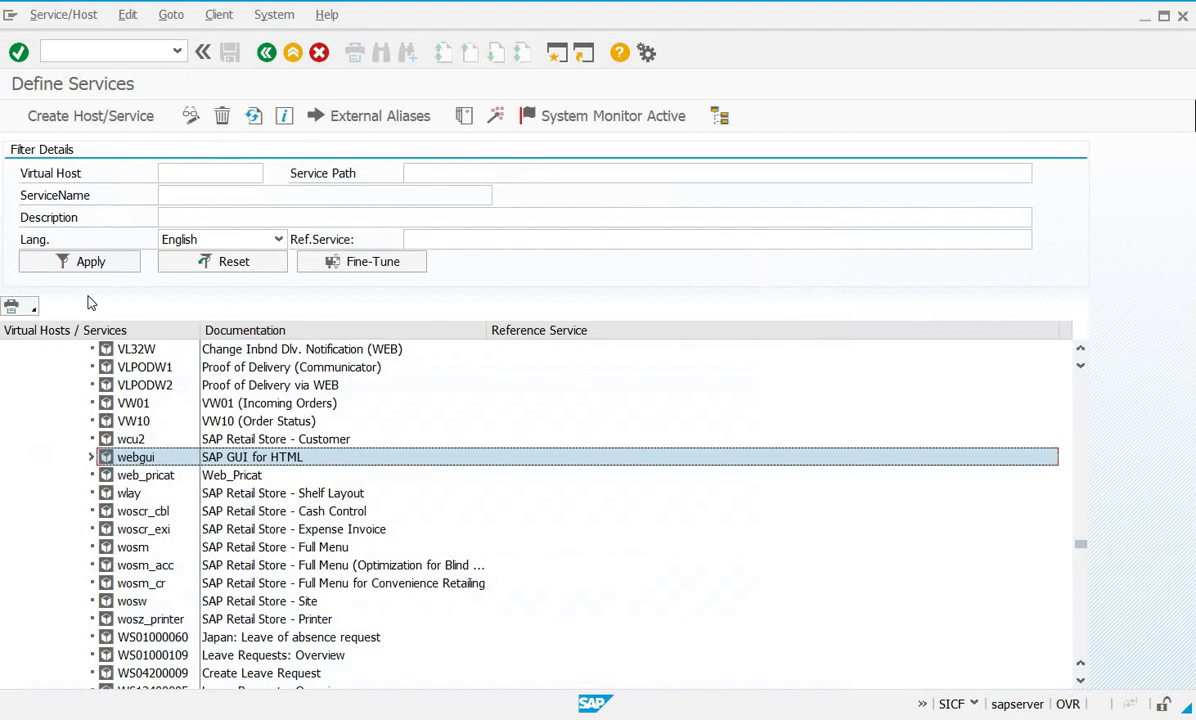
scroll(165, 427, up, 20)
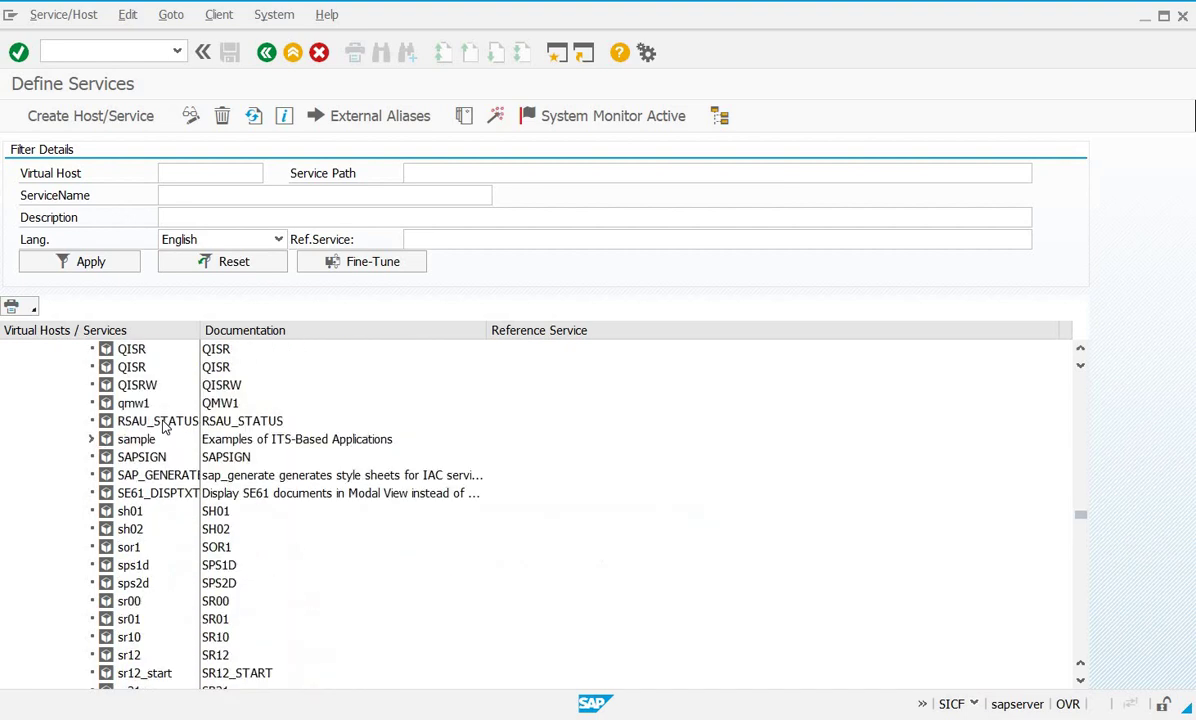
scroll(165, 427, up, 15)
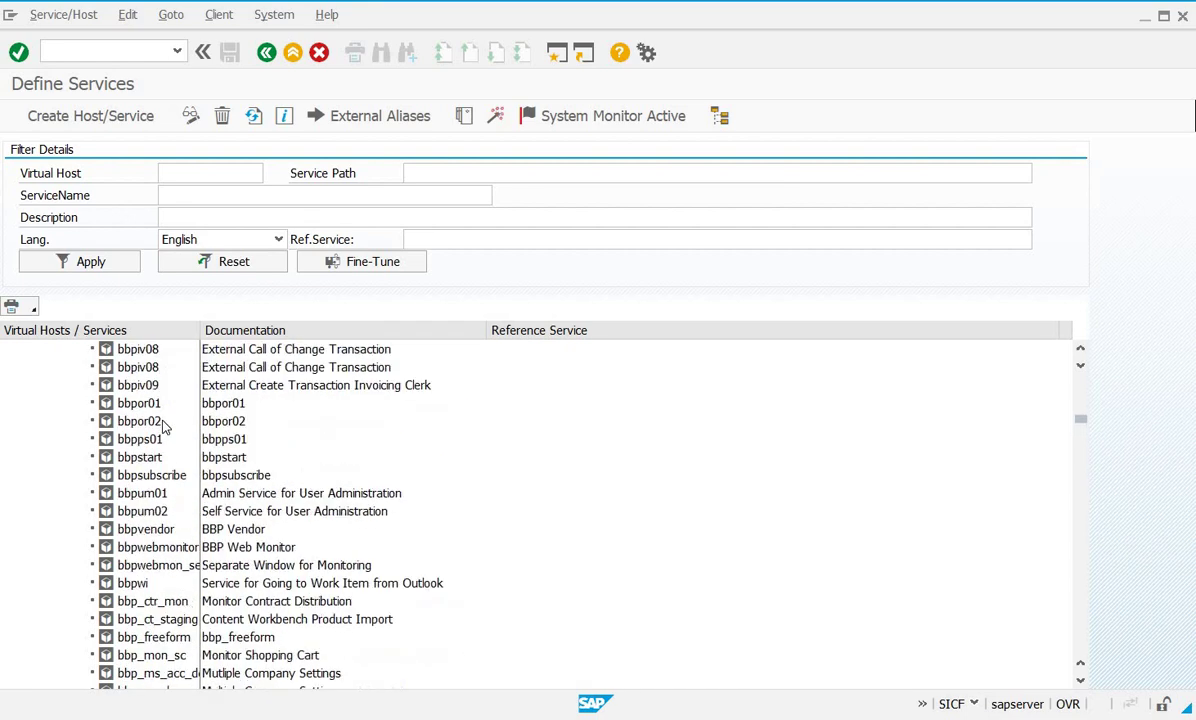
scroll(983, 412, down, 20)
scroll(1087, 494, up, 4)
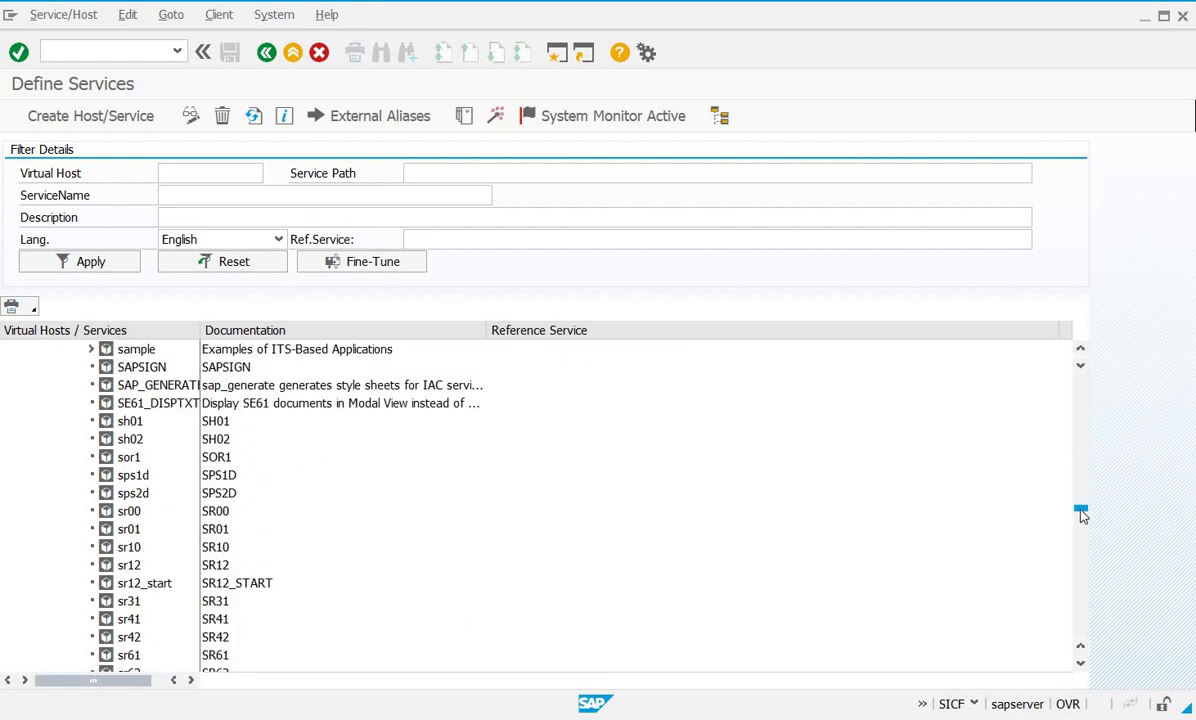
scroll(929, 374, up, 20)
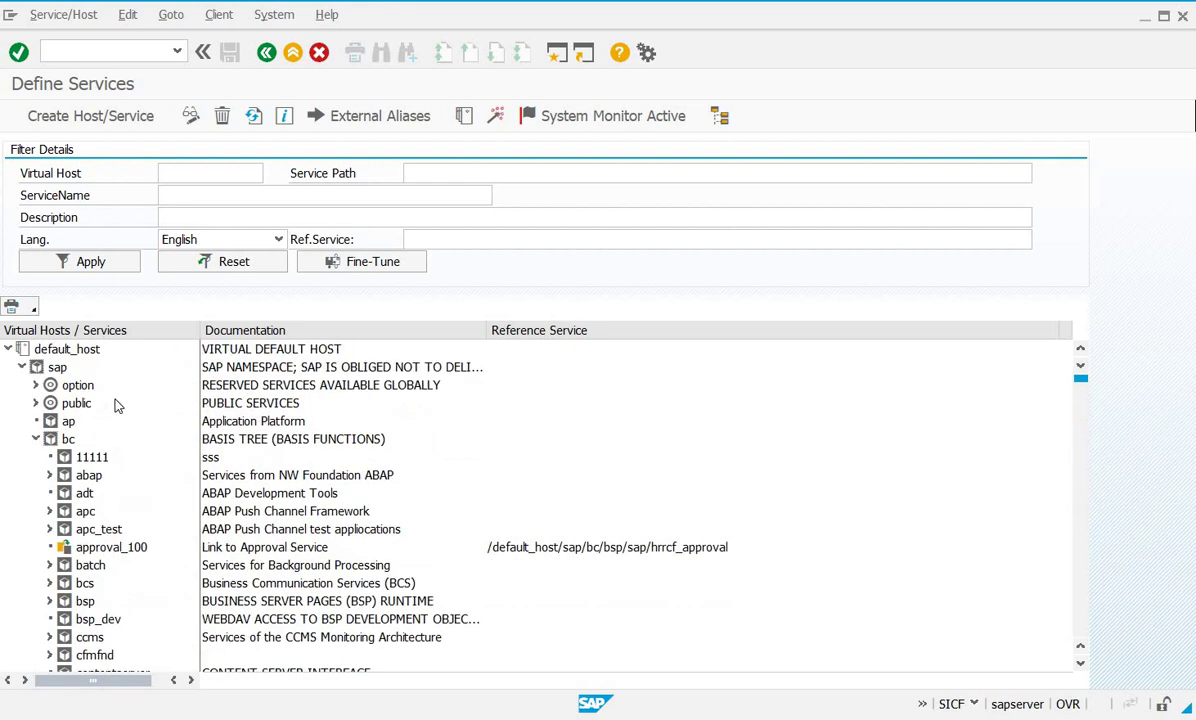
- Expand sap > public > bc and confirm the ur service is already active
click(35, 440)
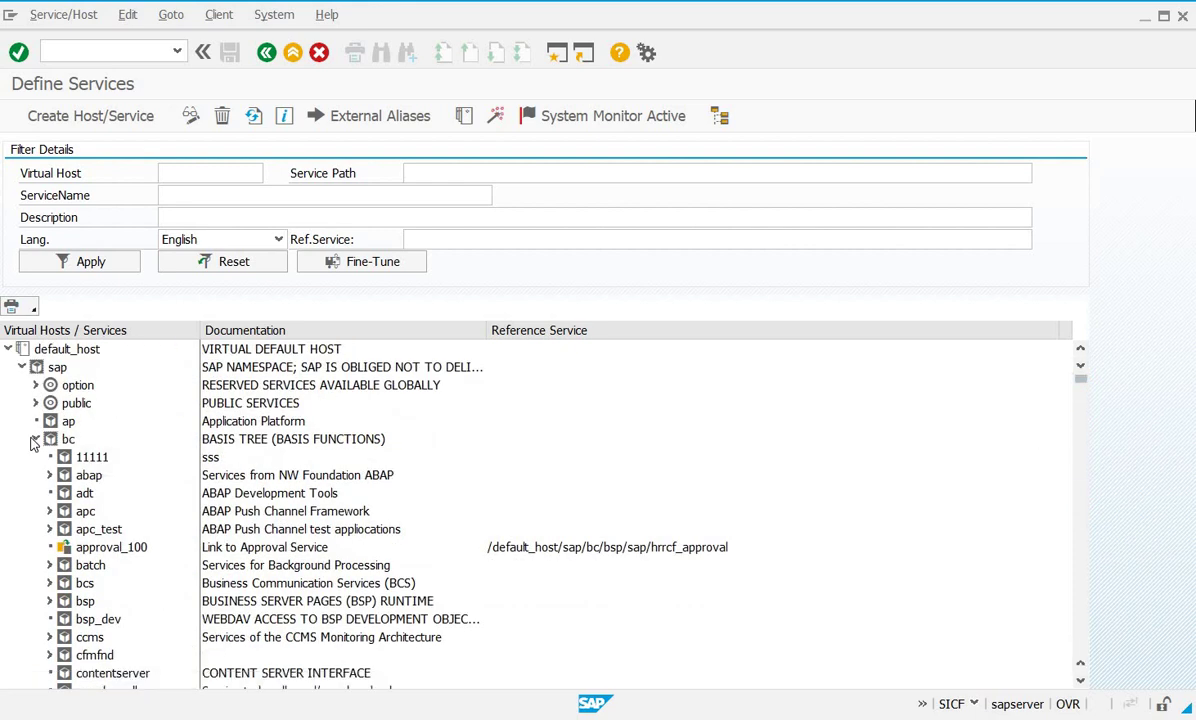
click(22, 368)
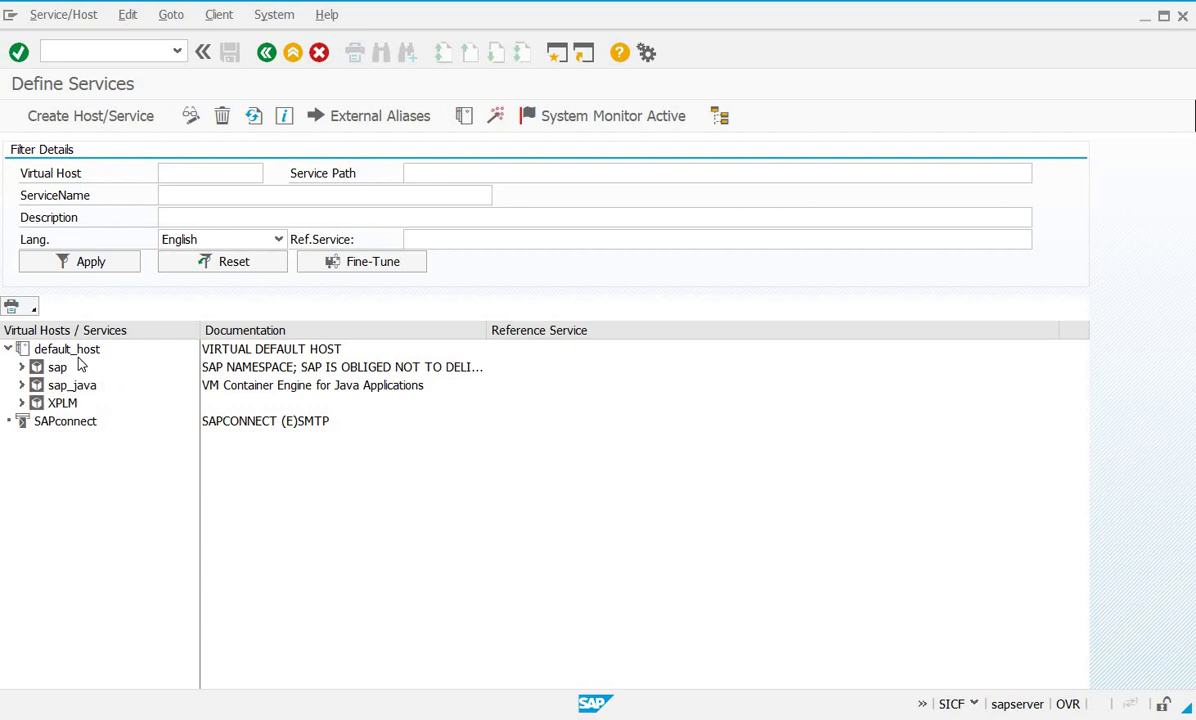
click(23, 369)
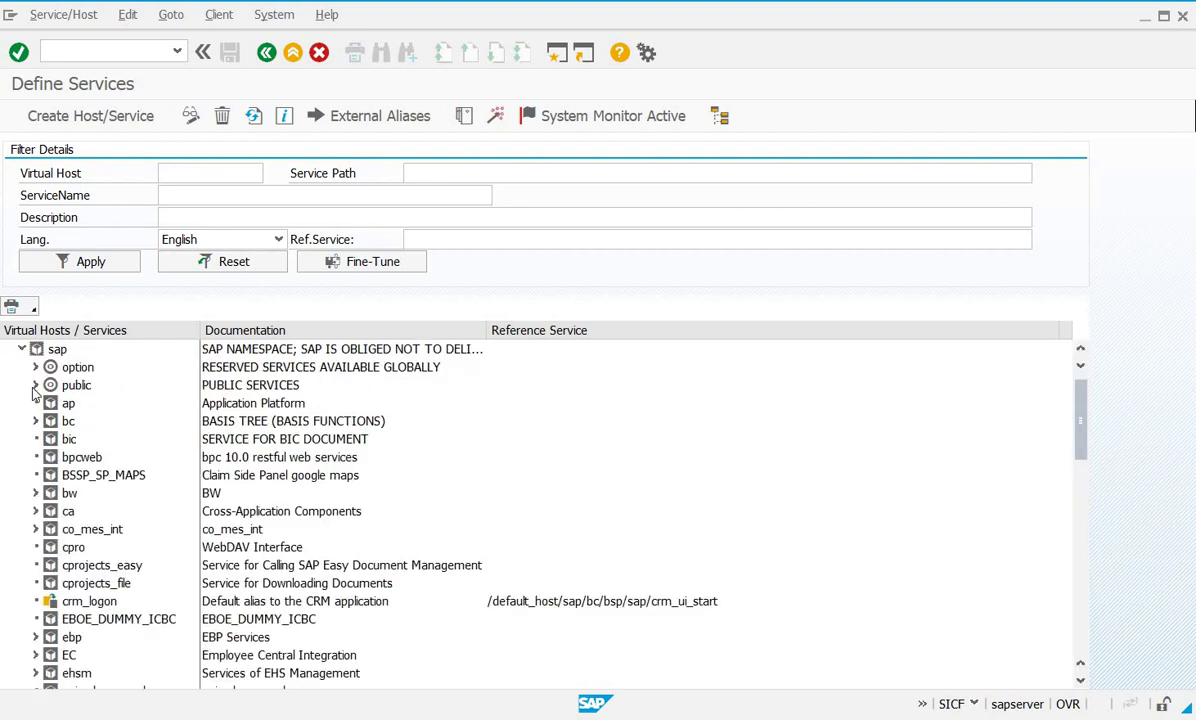
click(36, 386)
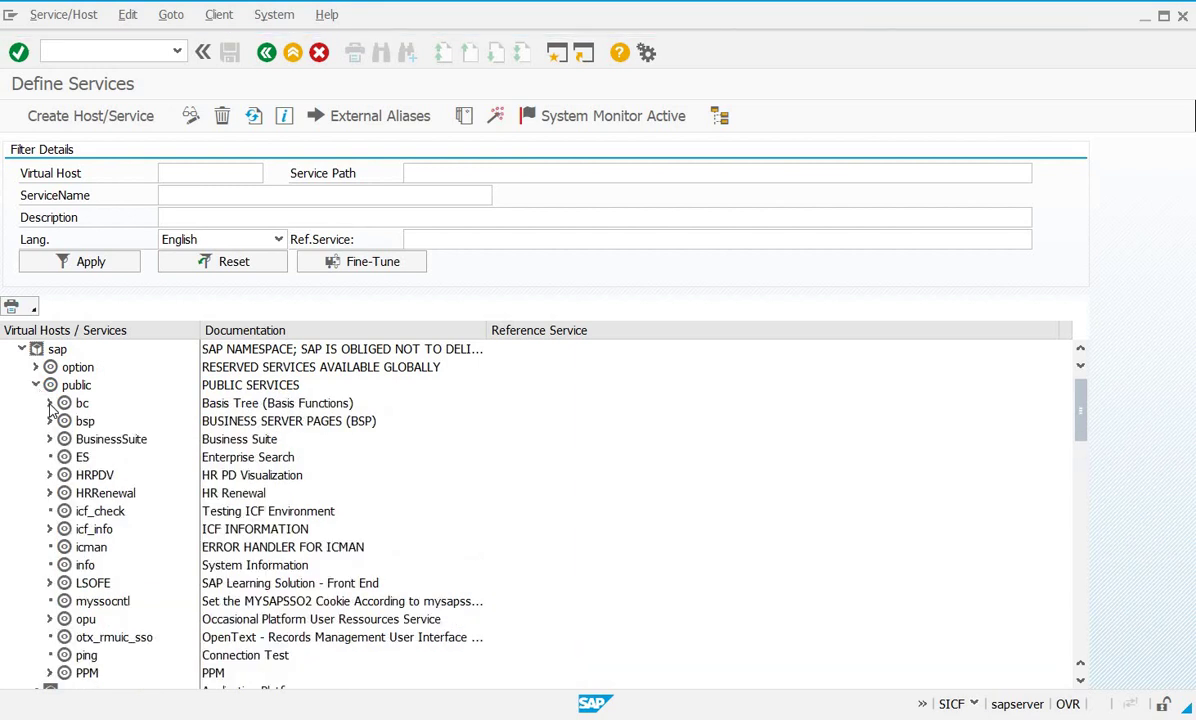
click(49, 403)
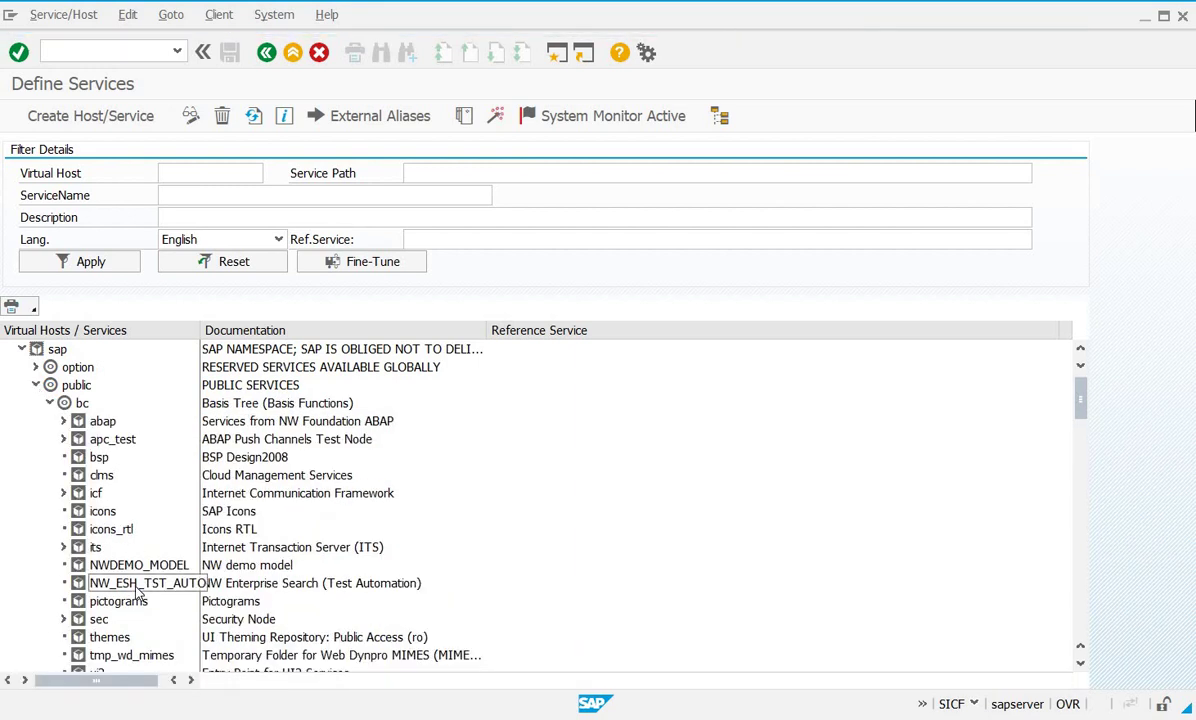
scroll(382, 555, down, 4)
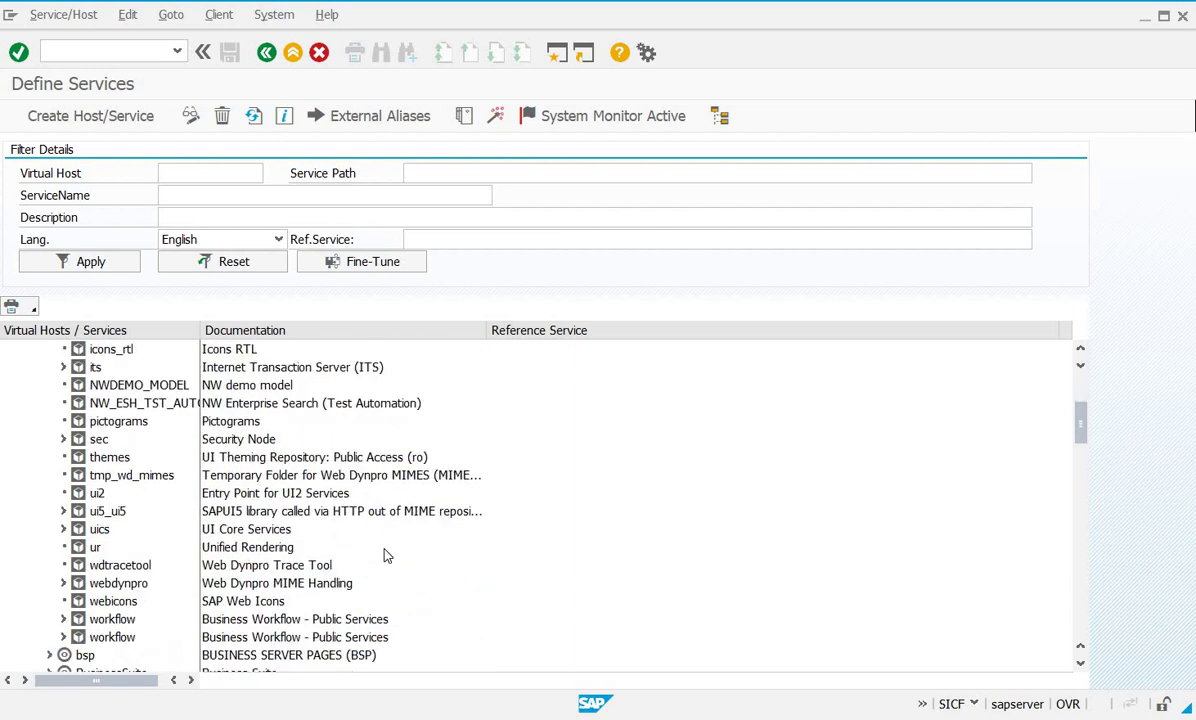
right_click(95, 513)
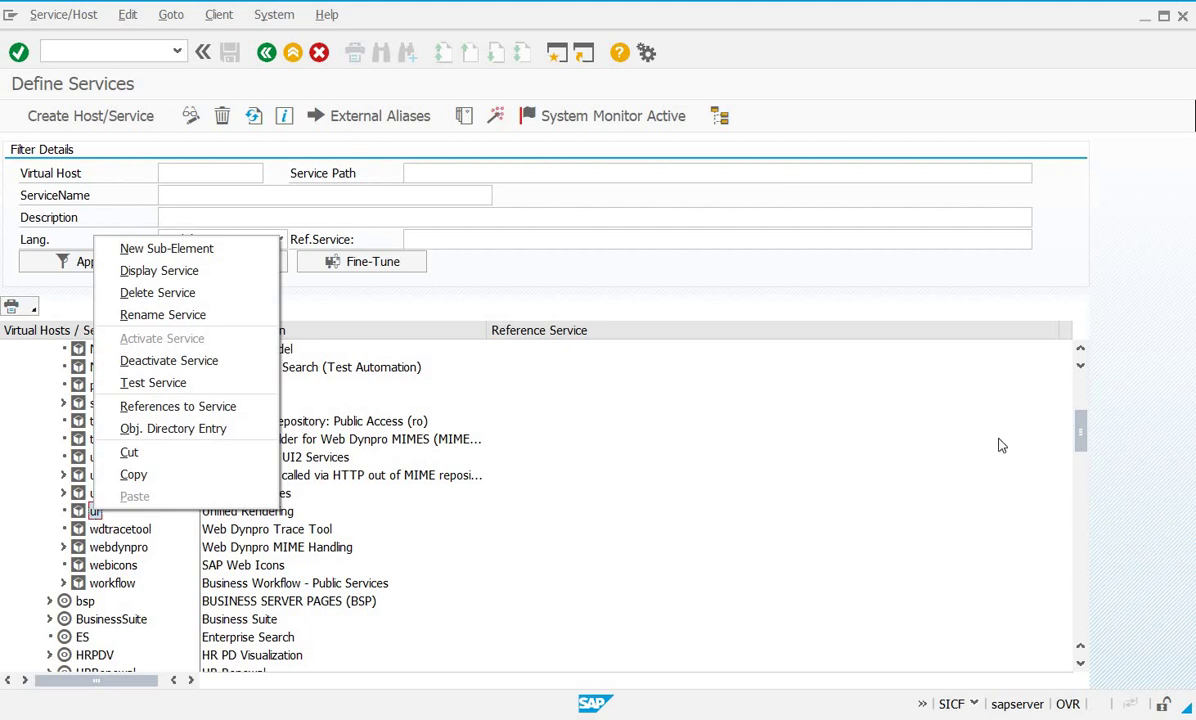
click(259, 473)
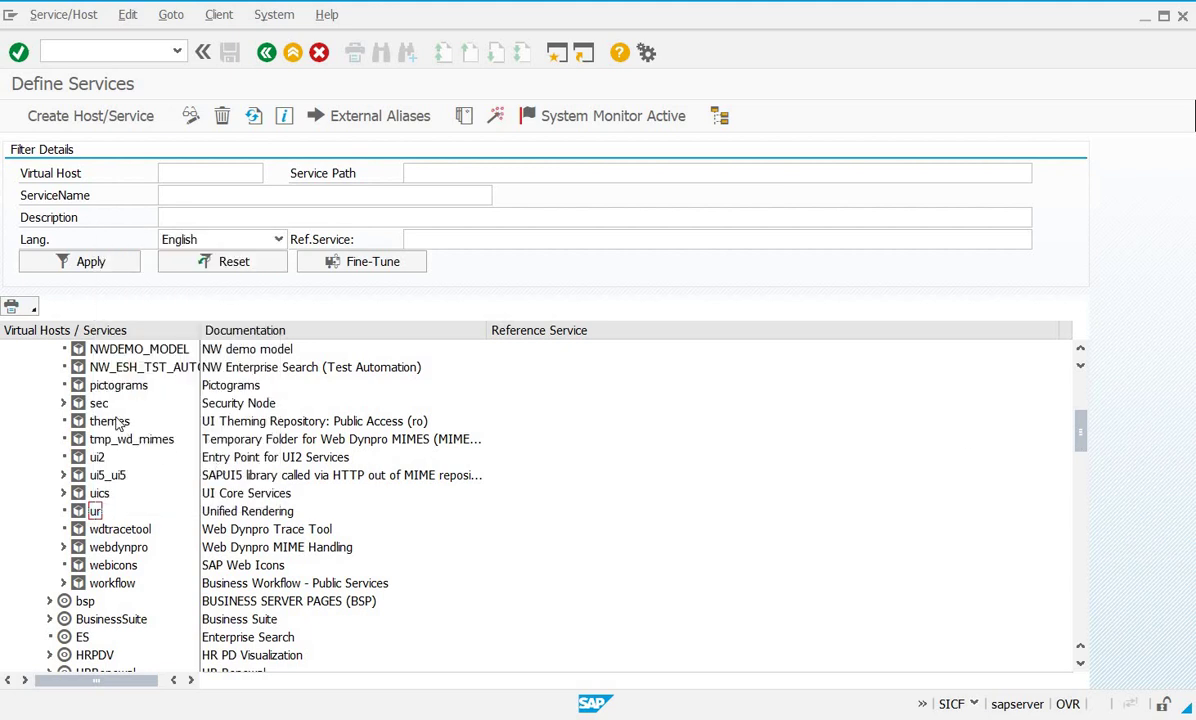
- Expand its under public bc and confirm the mimes service is already active
scroll(80, 415, up, 5)
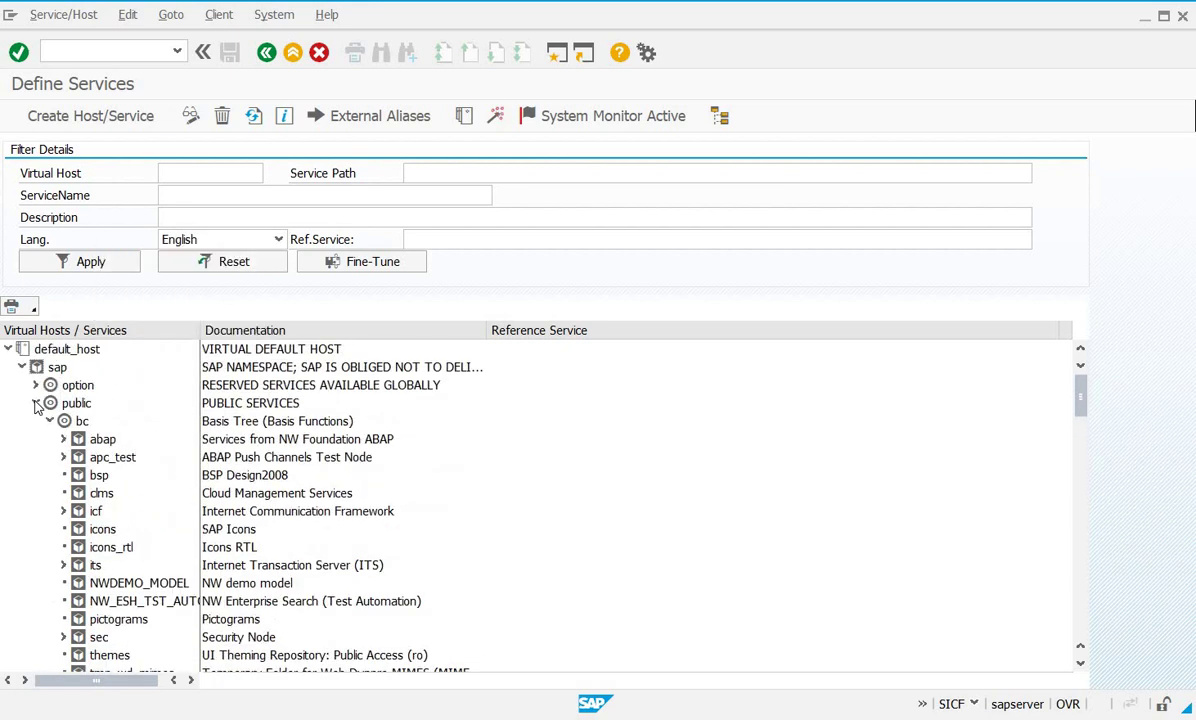
click(36, 404)
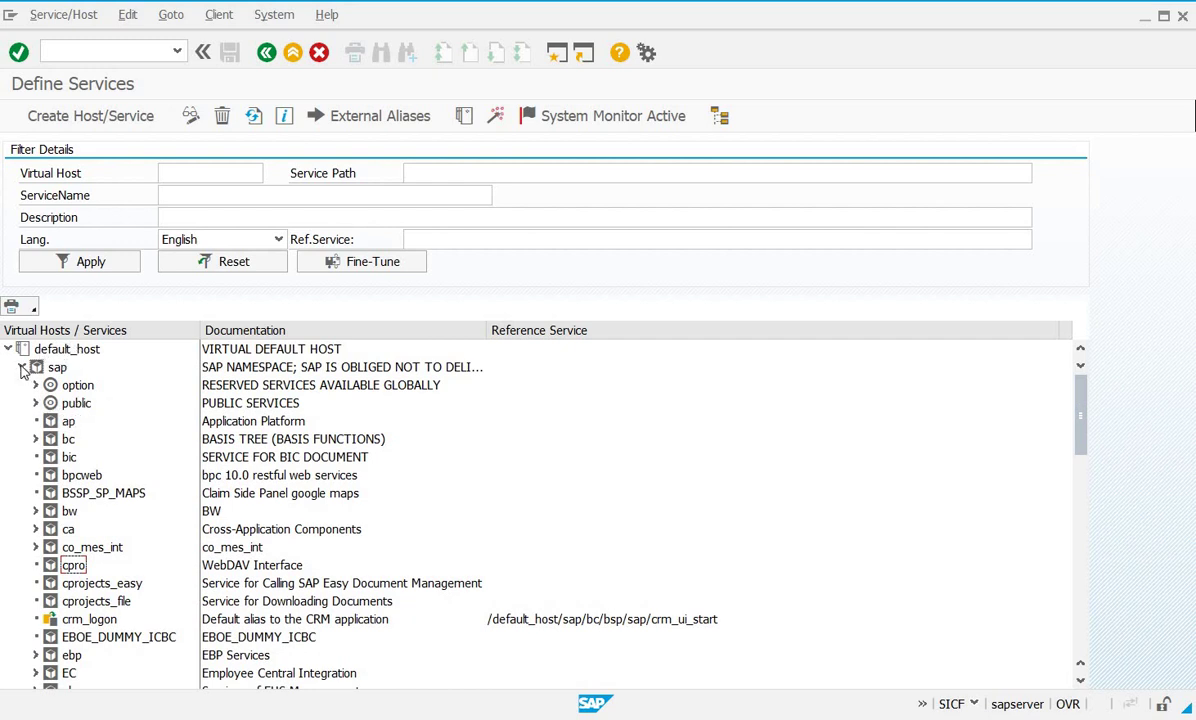
click(36, 404)
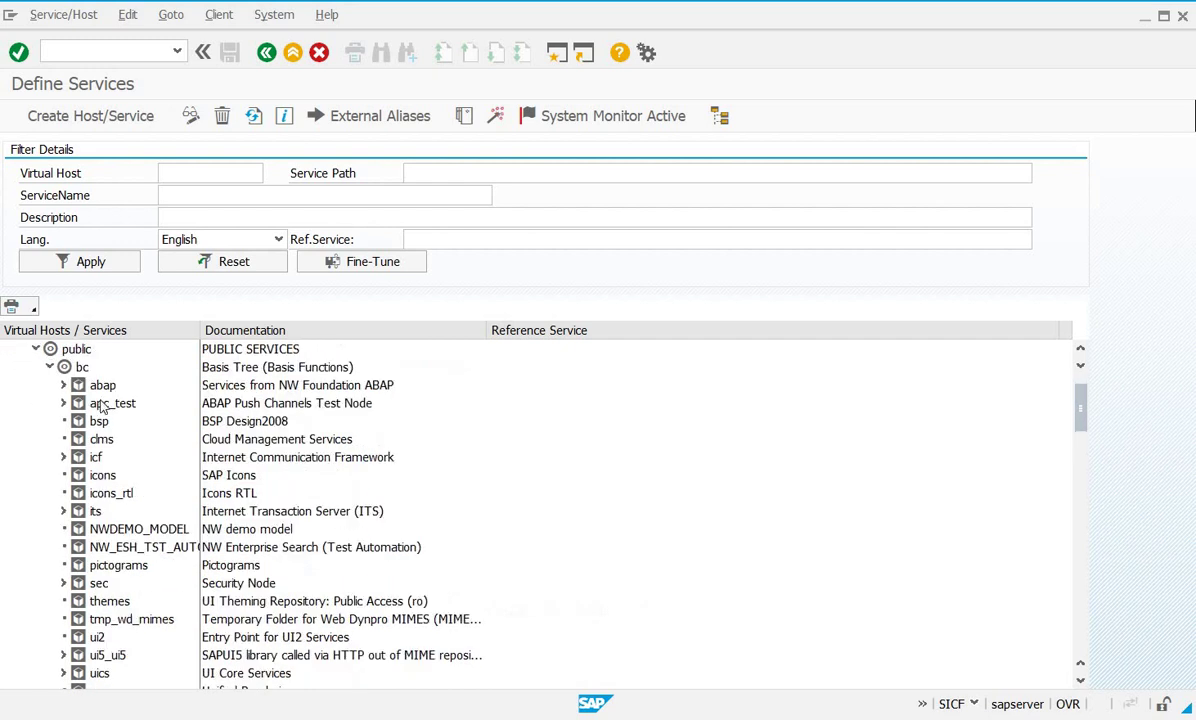
click(63, 511)
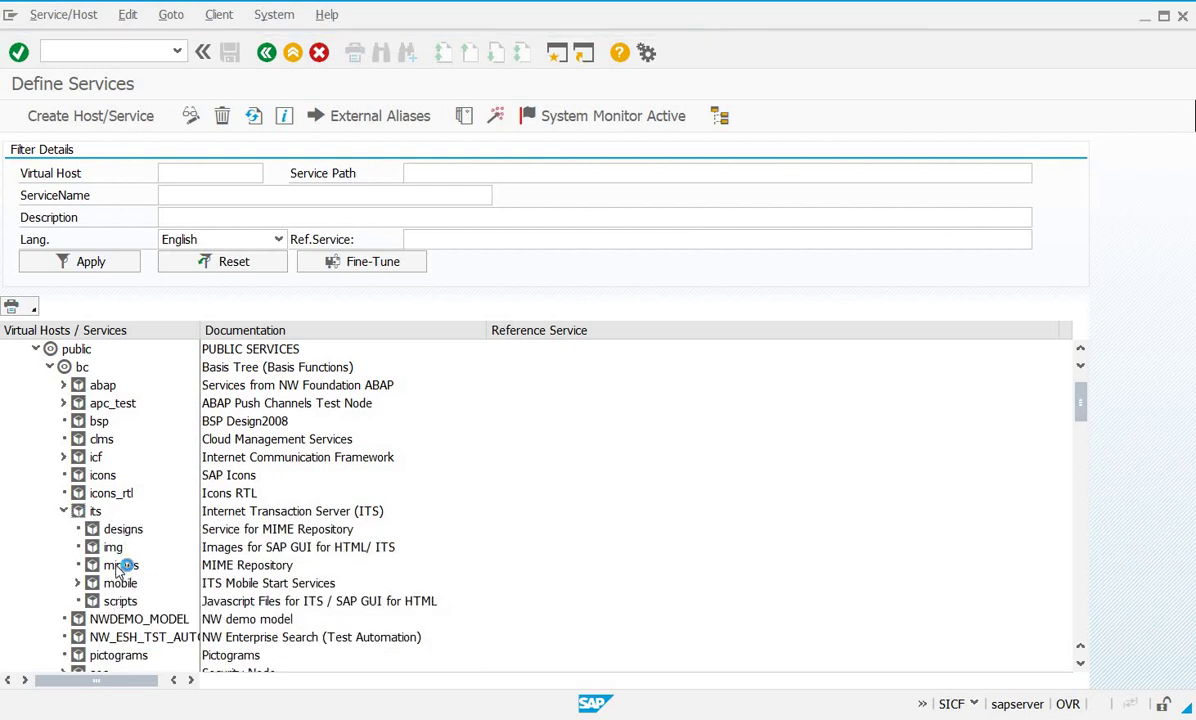
right_click(118, 566)
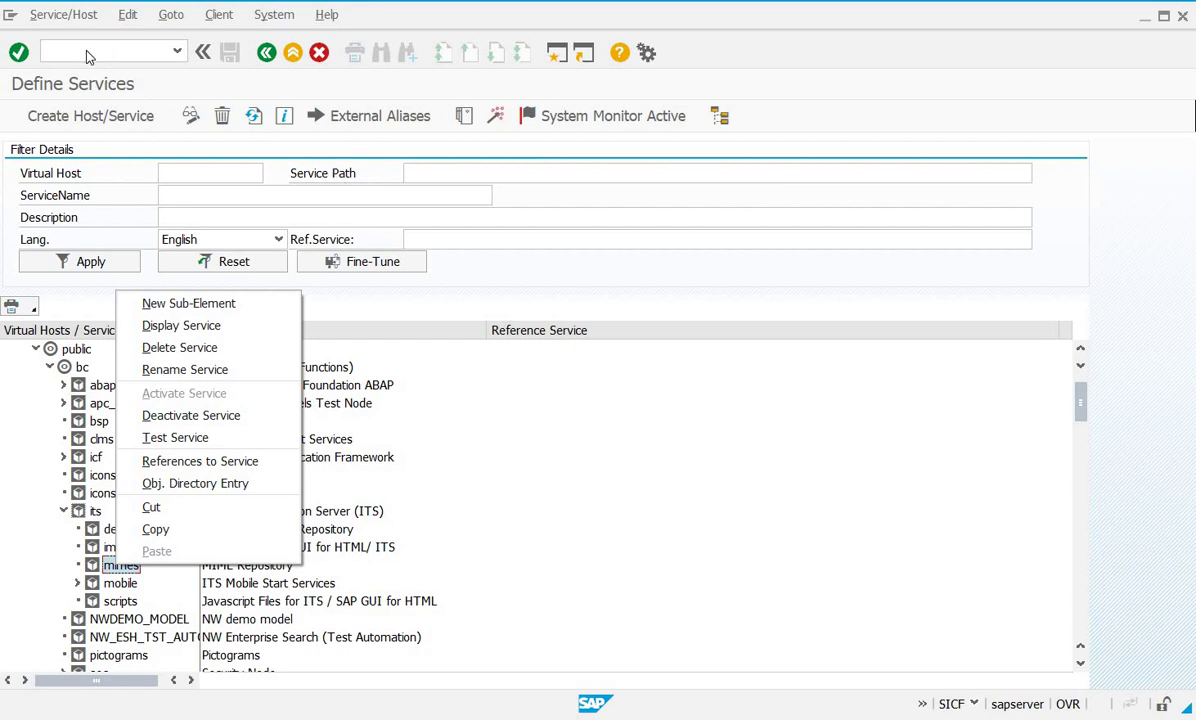
click(123, 56)
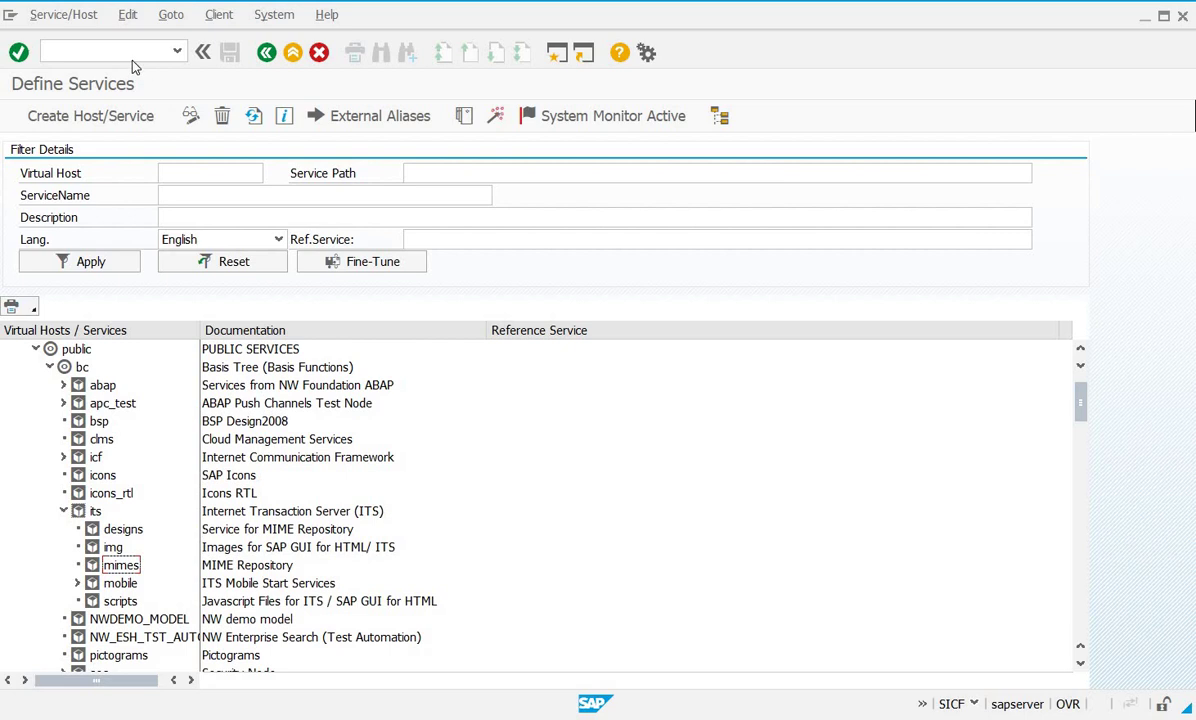
click(132, 56)
- Leave SICF with /n and run SIAC_PUBLISH_ALL_INT to publish all ITS services
text(/n)
key(Return)
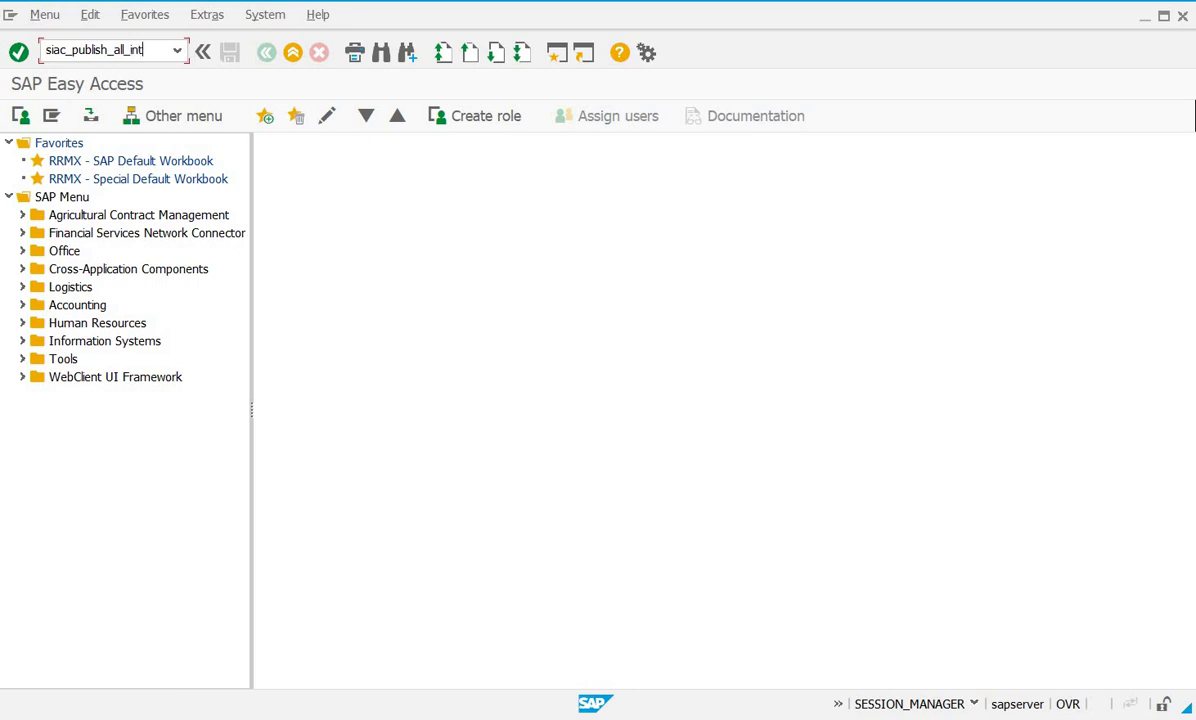
text(na)
key(Return)
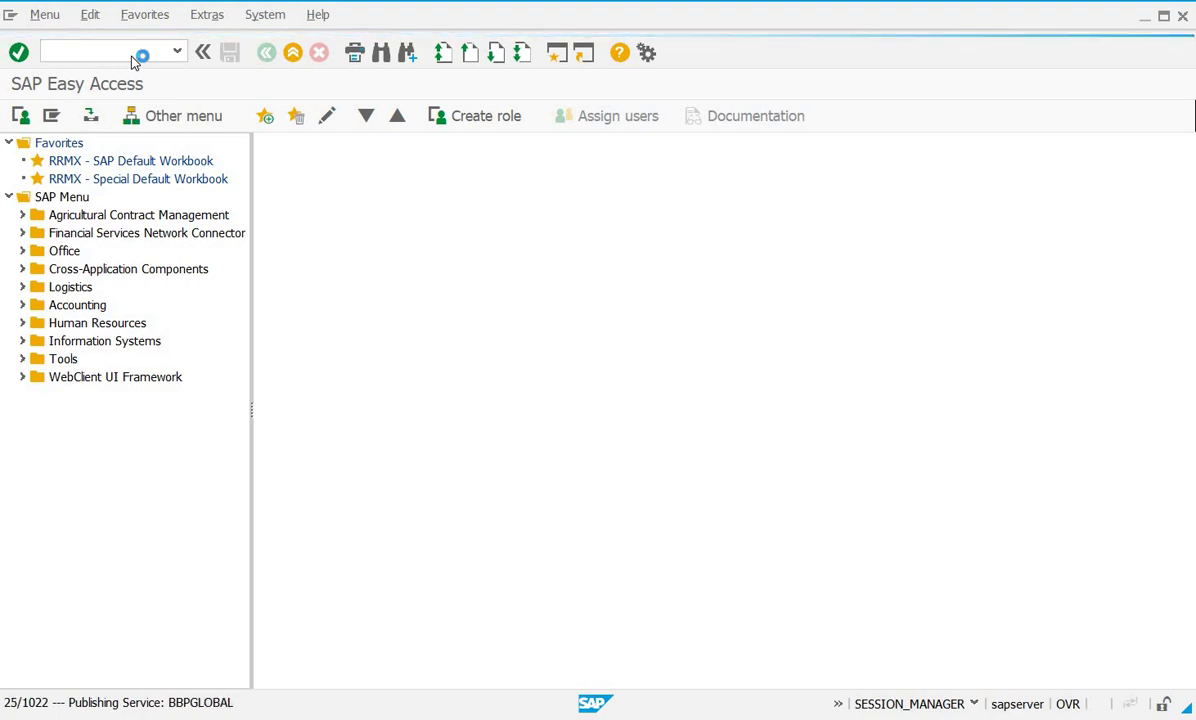
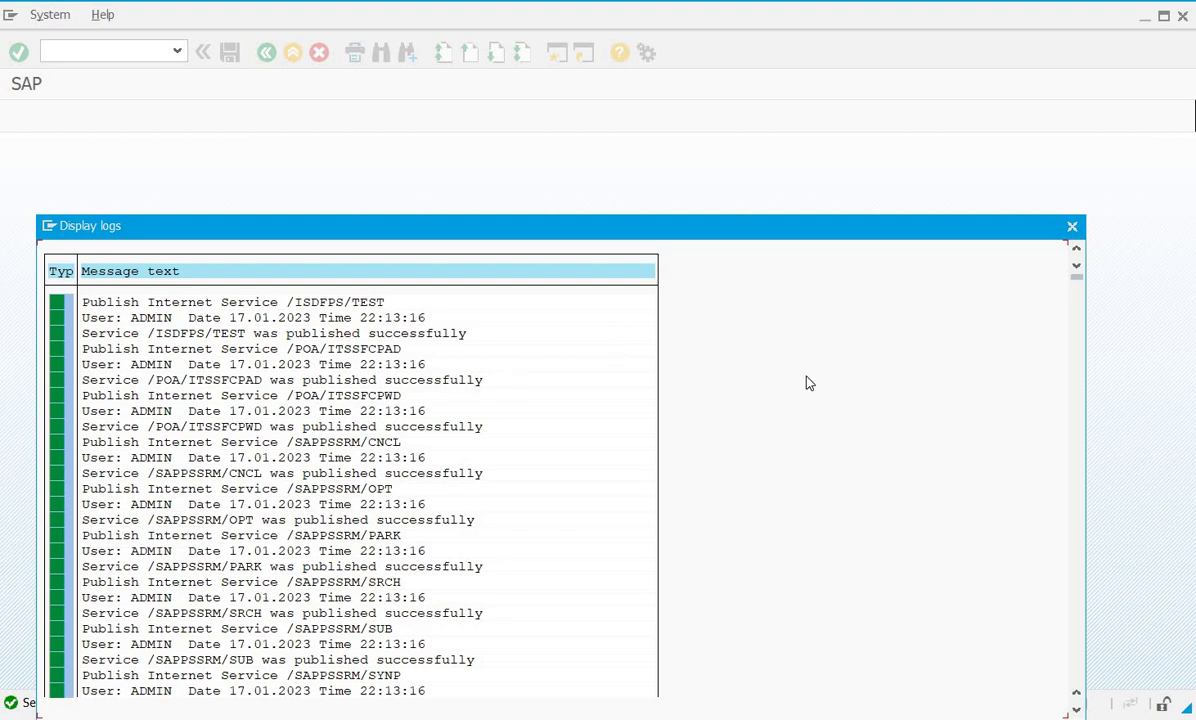
- Close the service publication log and load the NSP web GUI logon page at 84.32.130.5:8000 in Chrome
click(1073, 230)
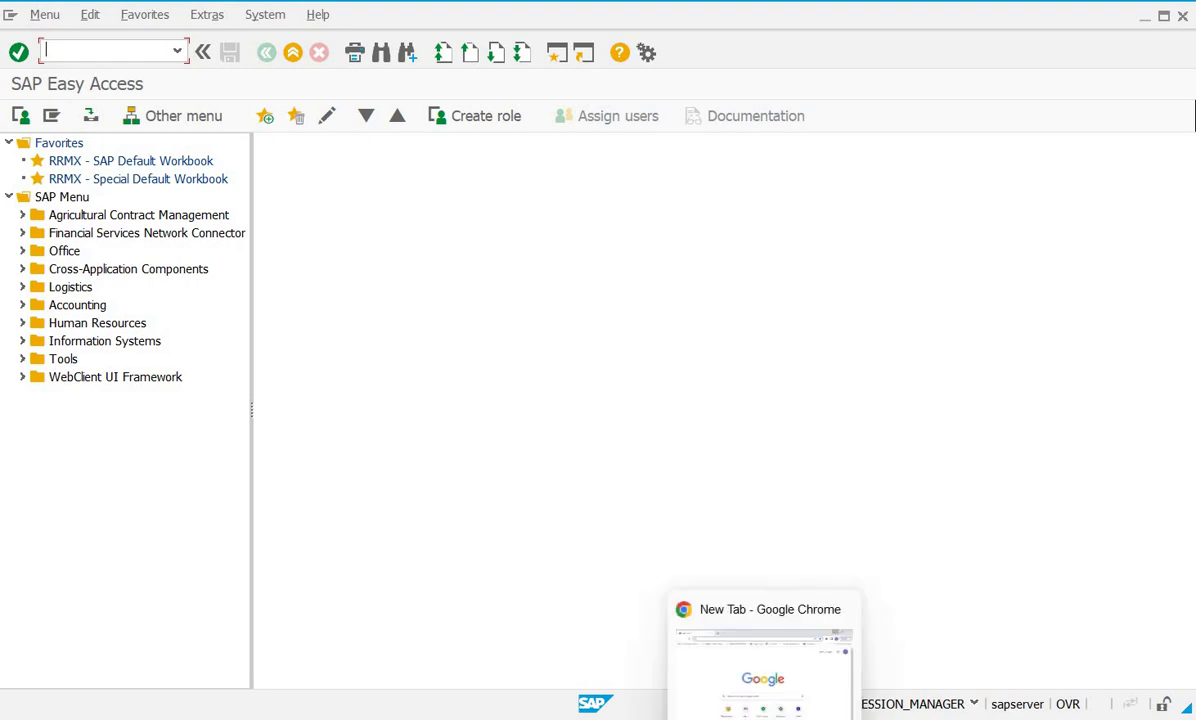
click(762, 719)
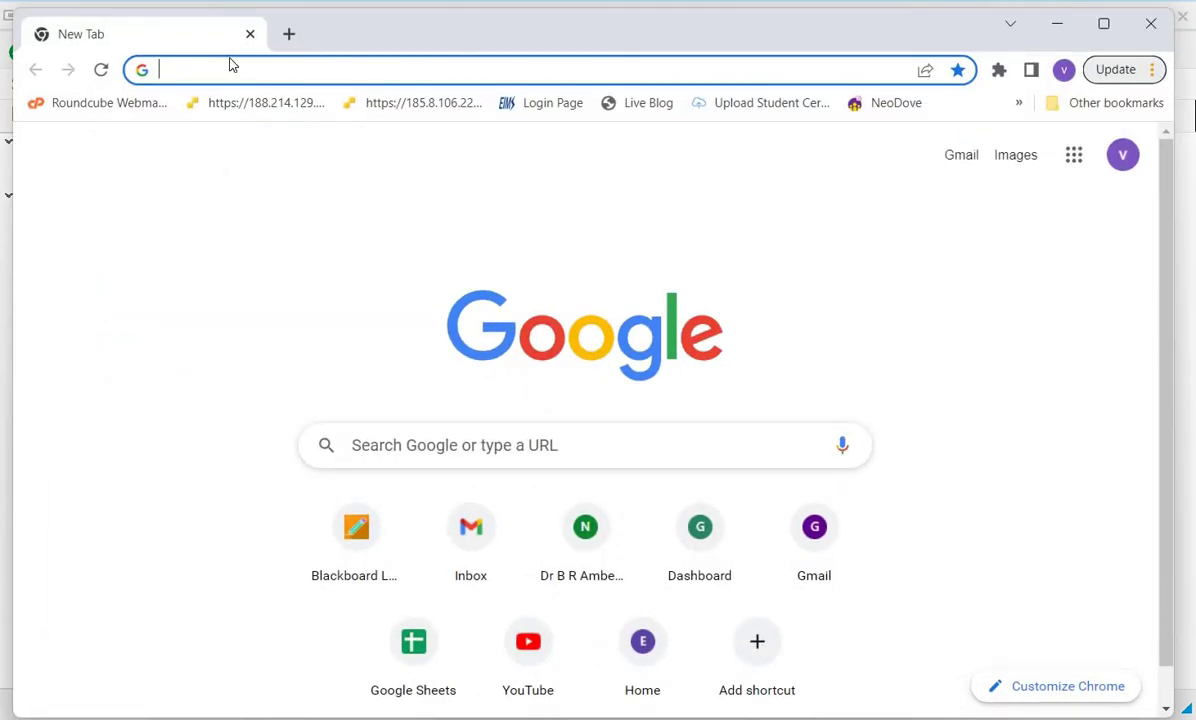
click(192, 69)
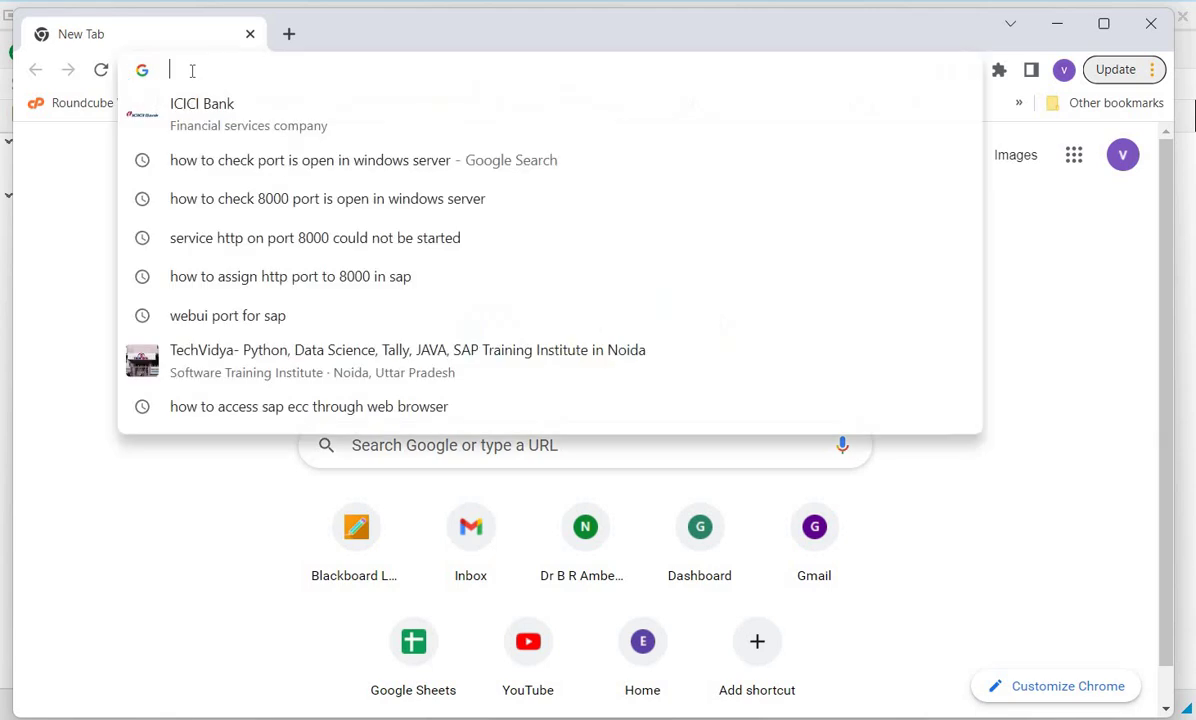
key(BackSpace)
key(BackSpace)
key(BackSpace)
key(BackSpace)
key(BackSpace)
key(BackSpace)
key(BackSpace)
key(BackSpace)
key(BackSpace)
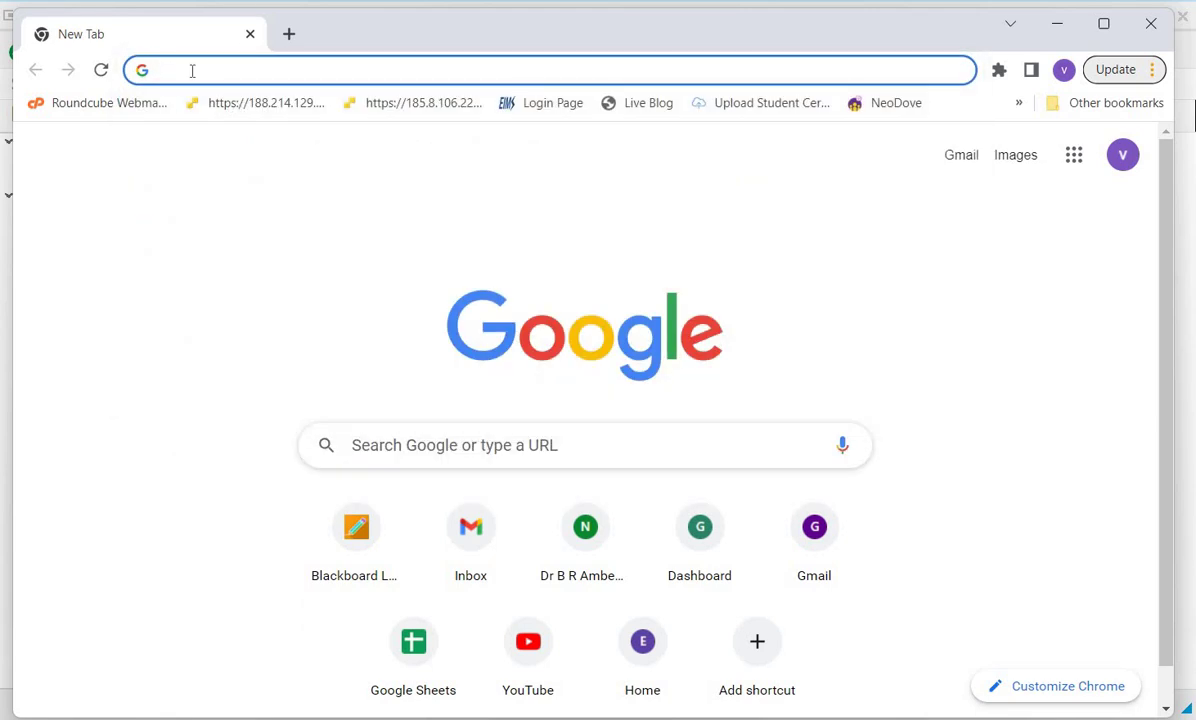
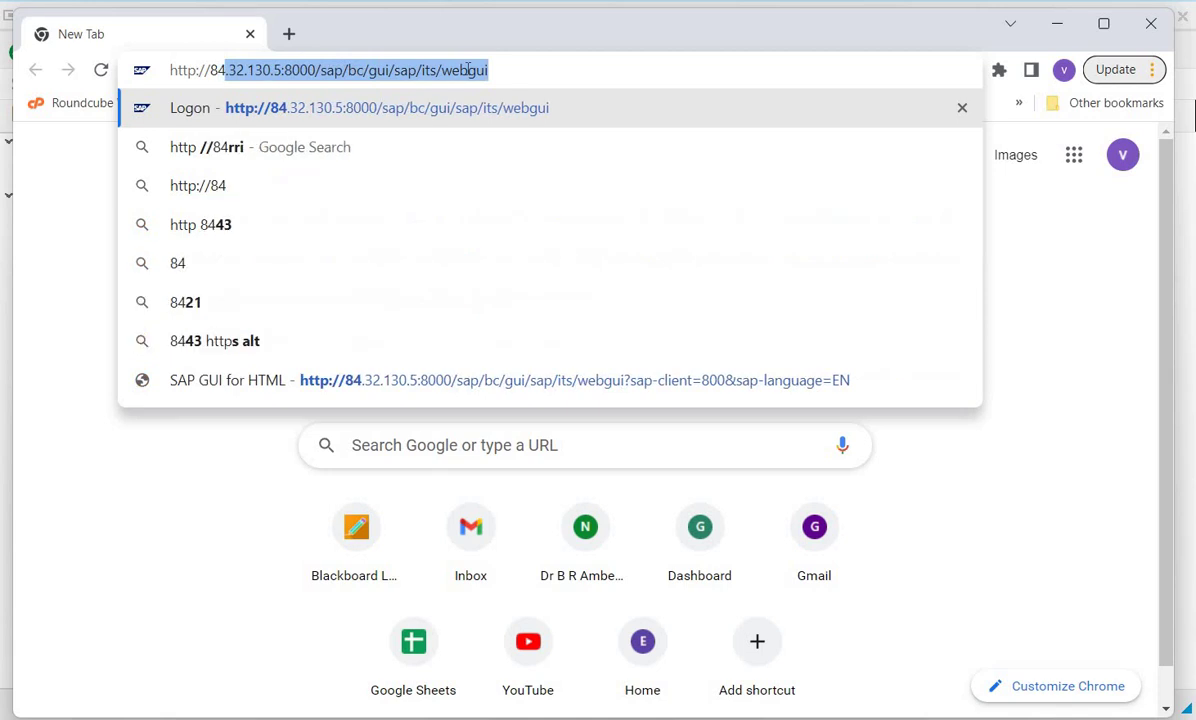
click(410, 114)
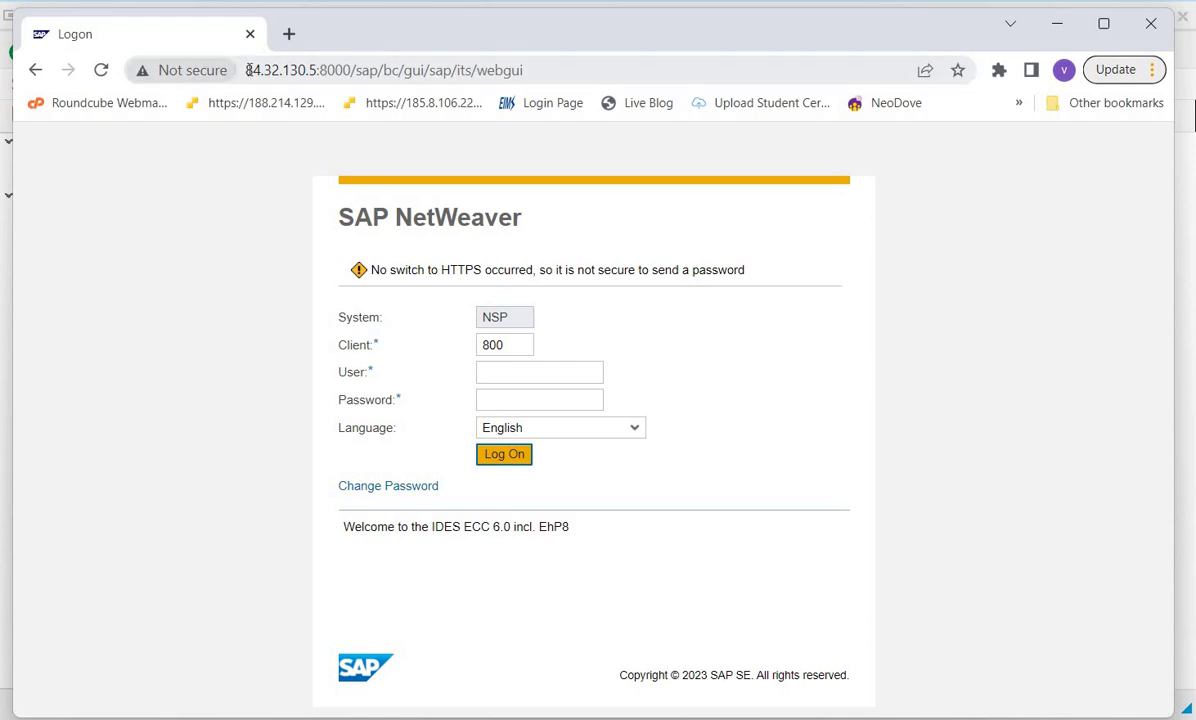
- Log on to client 800 with the user name and password, declining Chrome's offer to save the password
click(274, 66)
drag(245, 70, 318, 68)
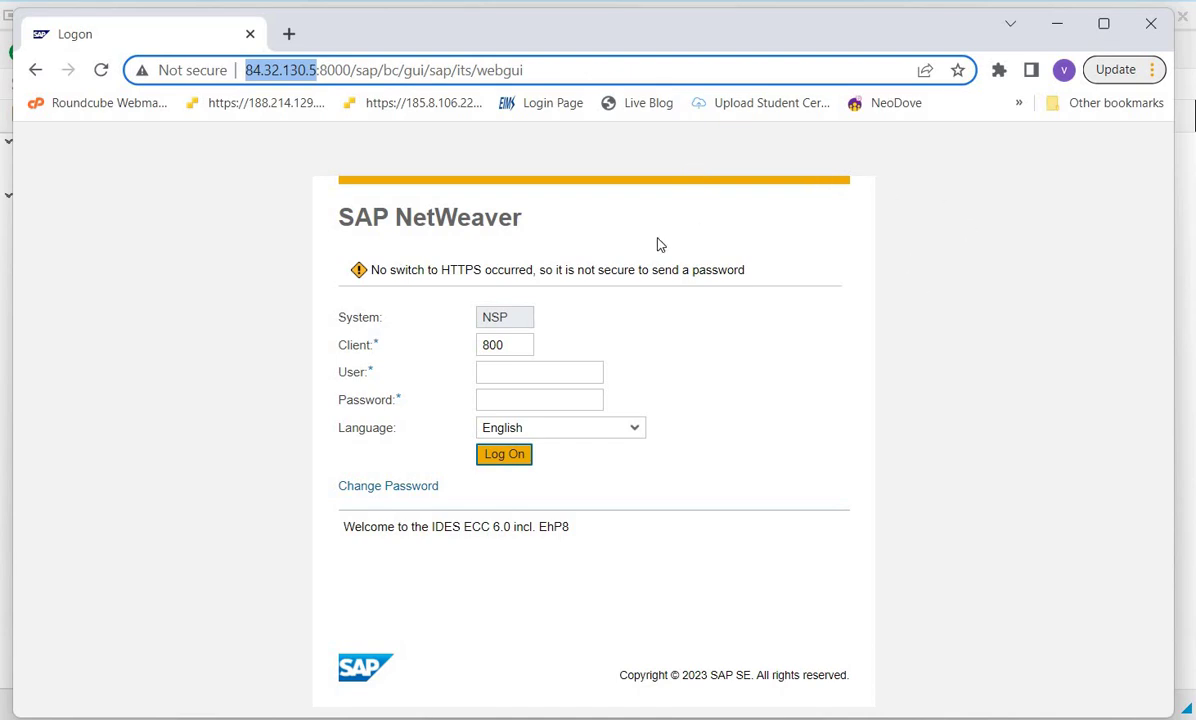
click(531, 373)
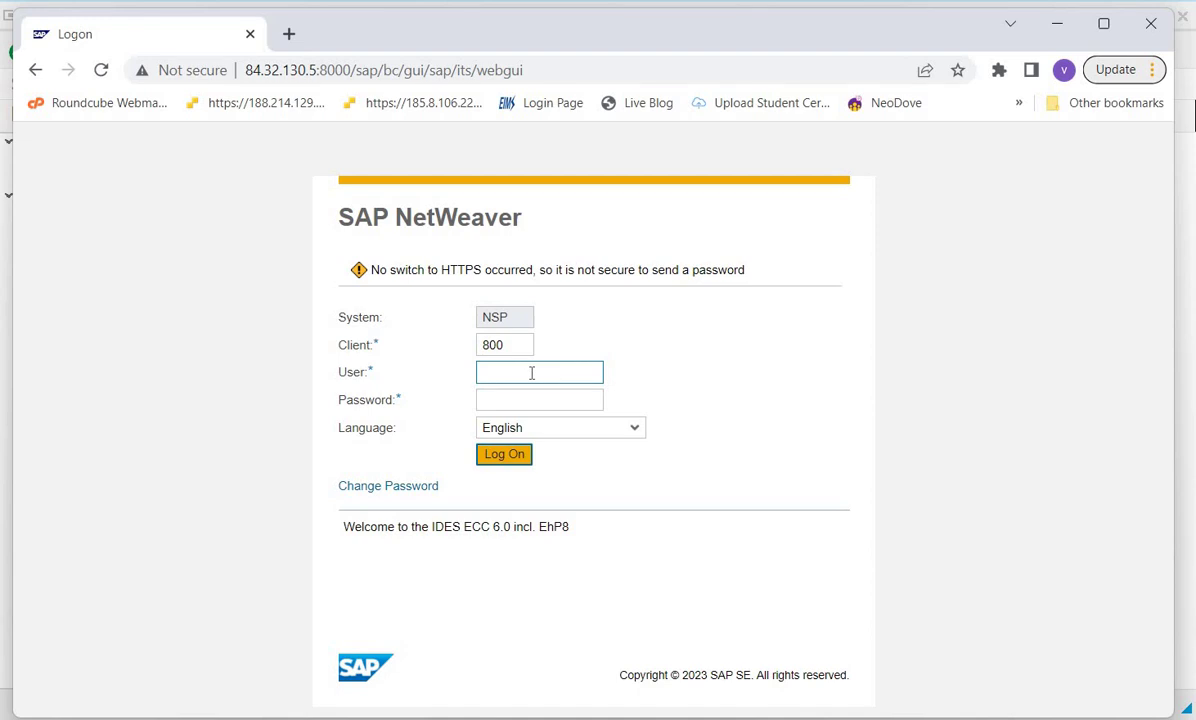
text(sampleuser)
click(526, 394)
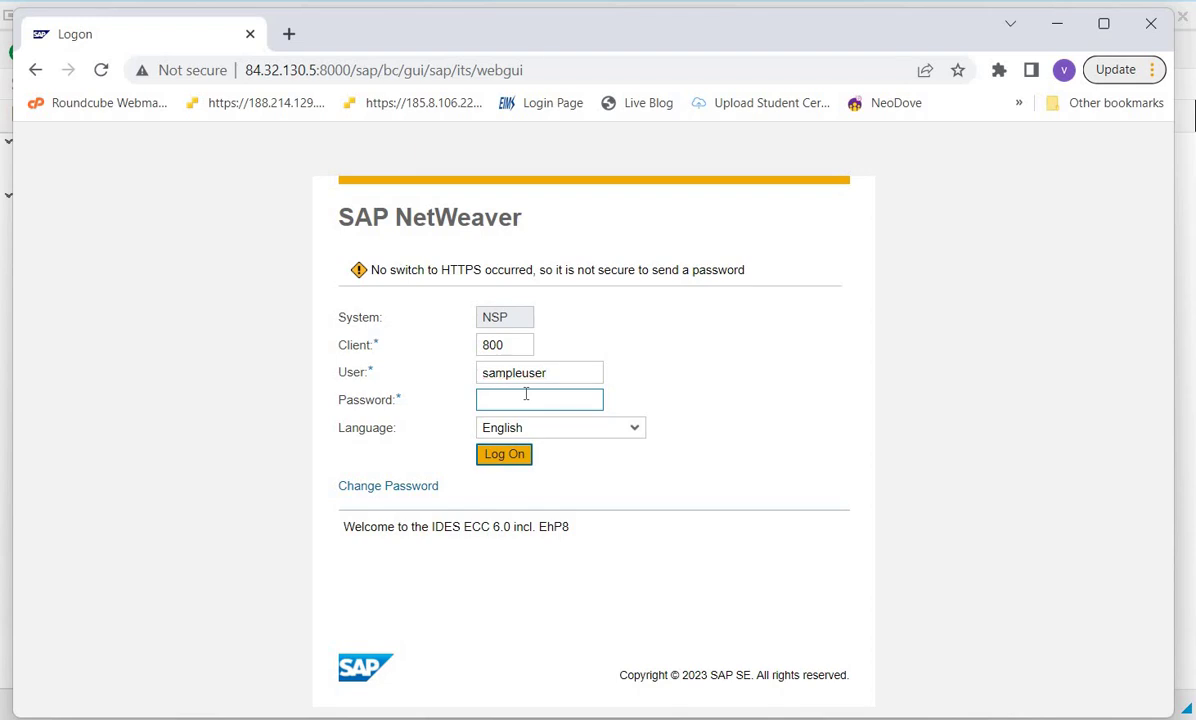
text(******)
key(Return)
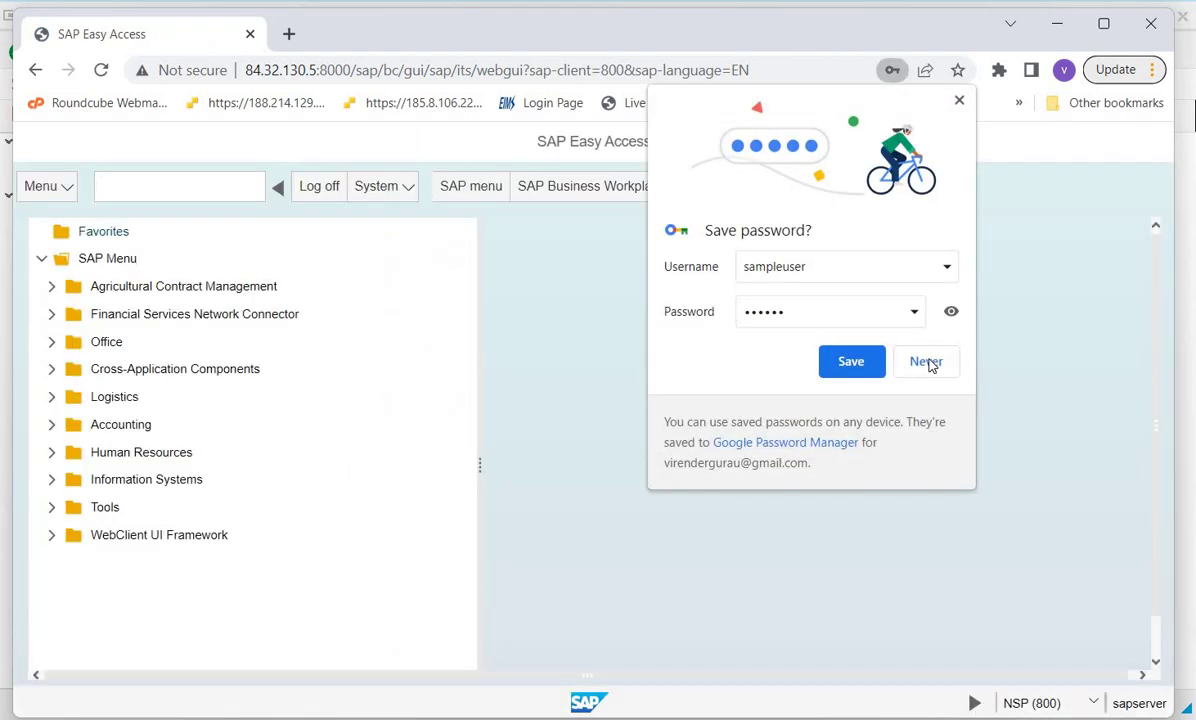
click(926, 362)
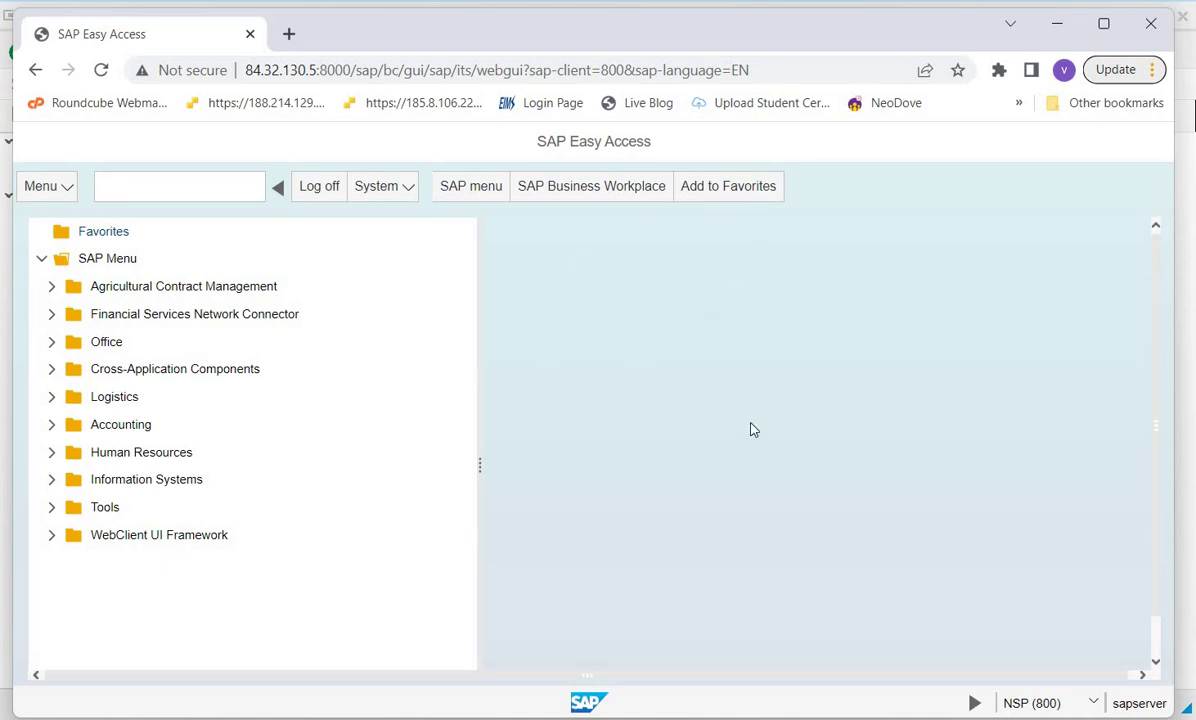
click(121, 186)
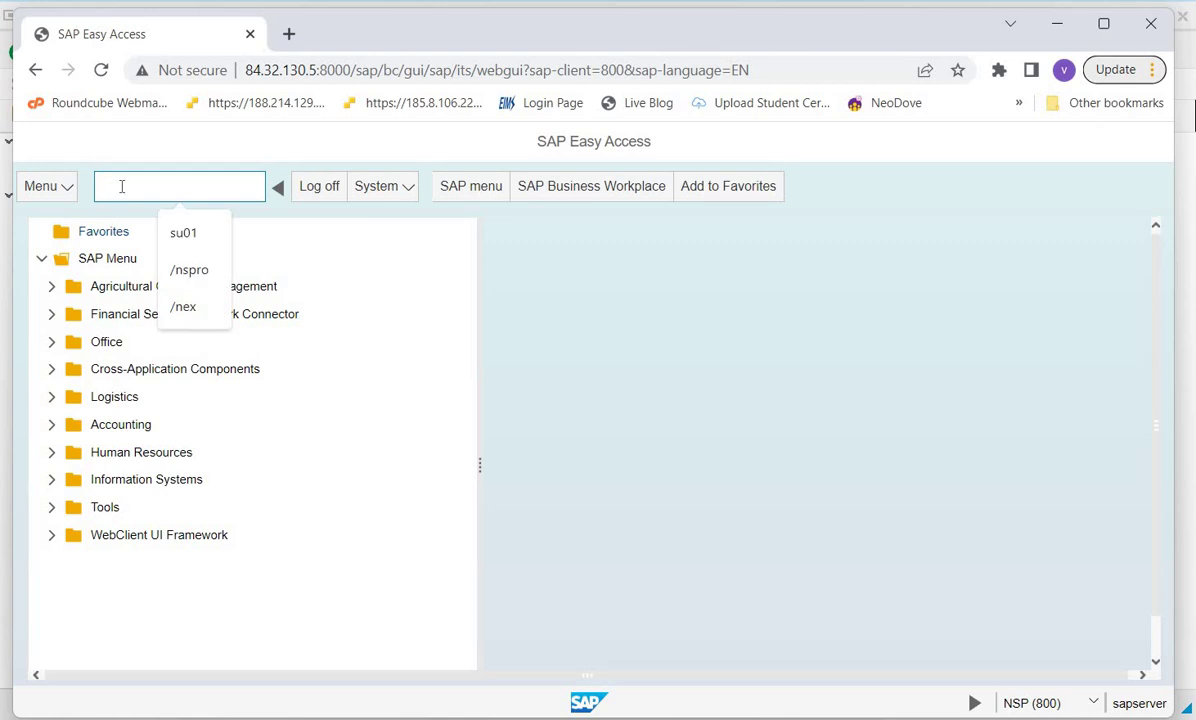
text(spro)
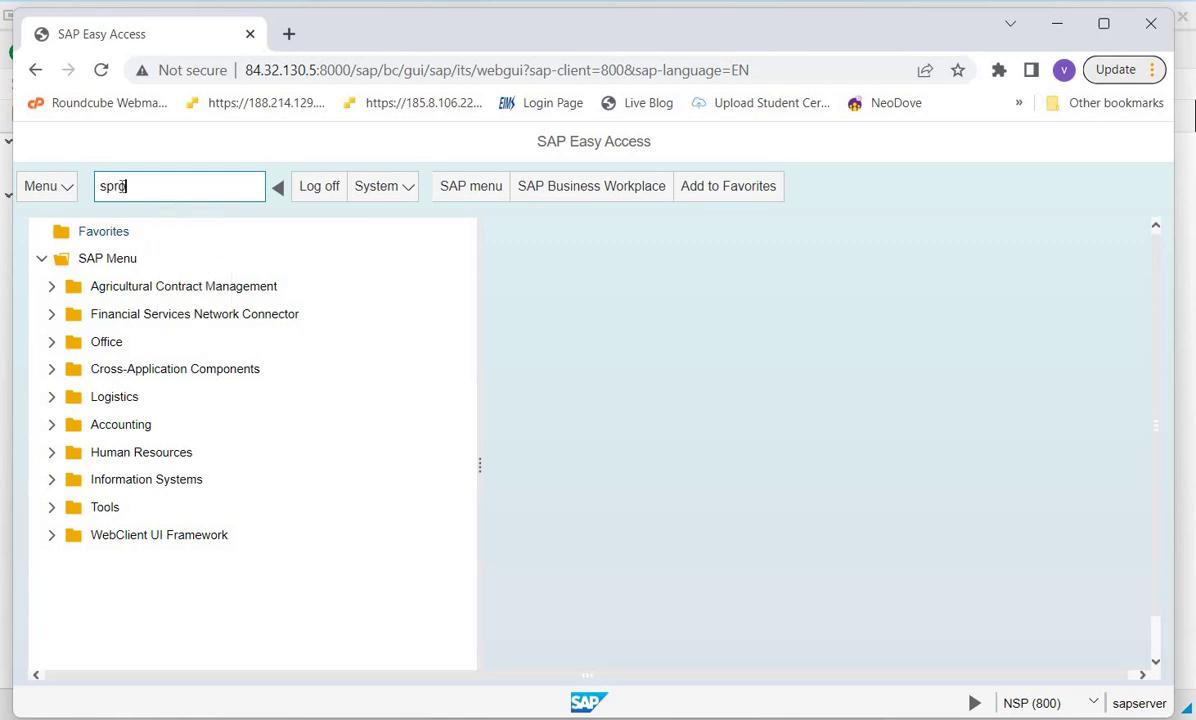
key(Return)
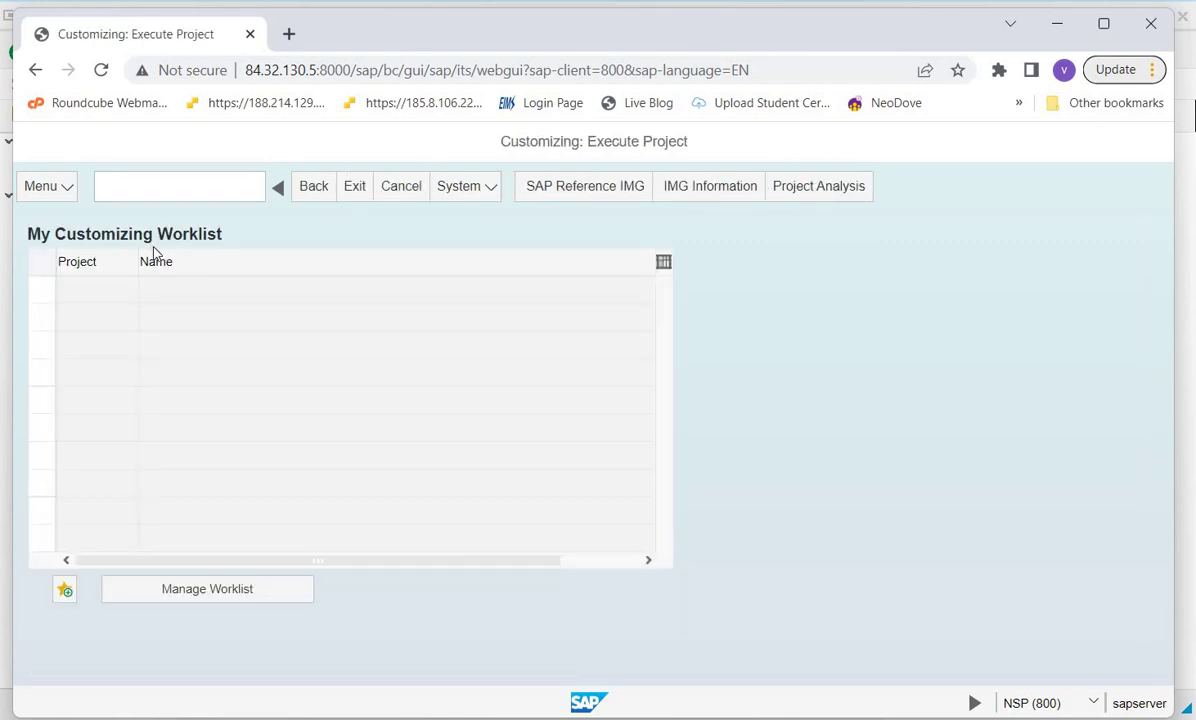
click(553, 193)
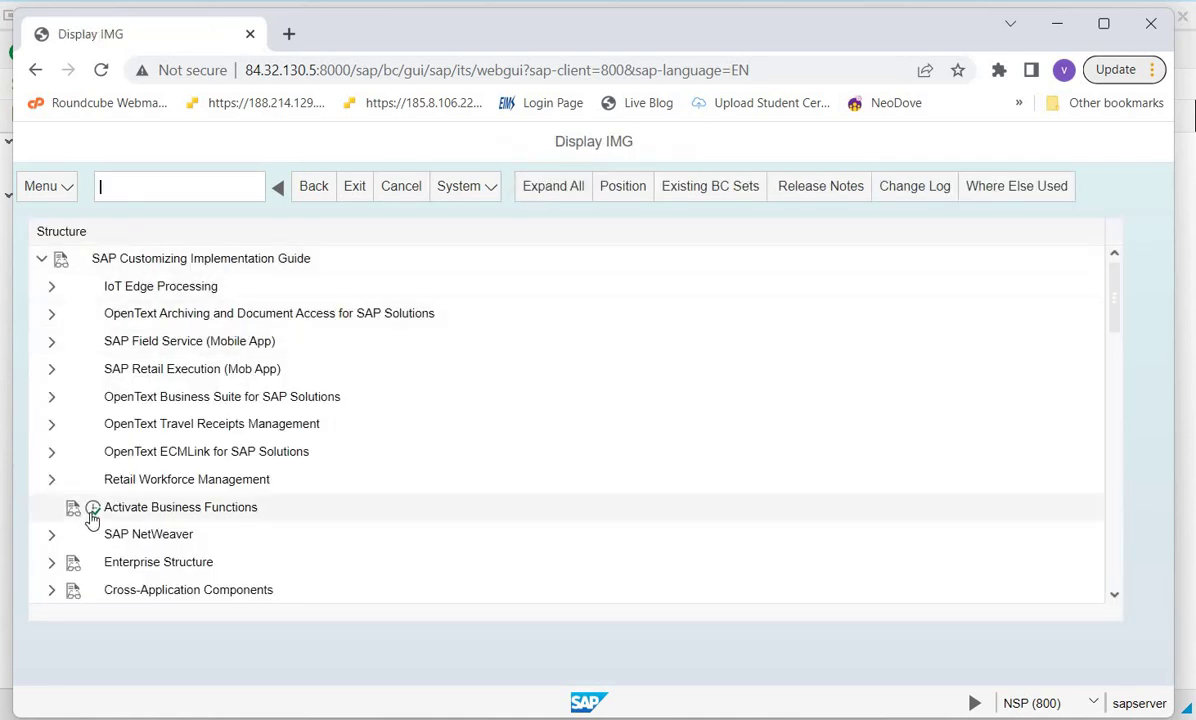
scroll(92, 519, down, 15)
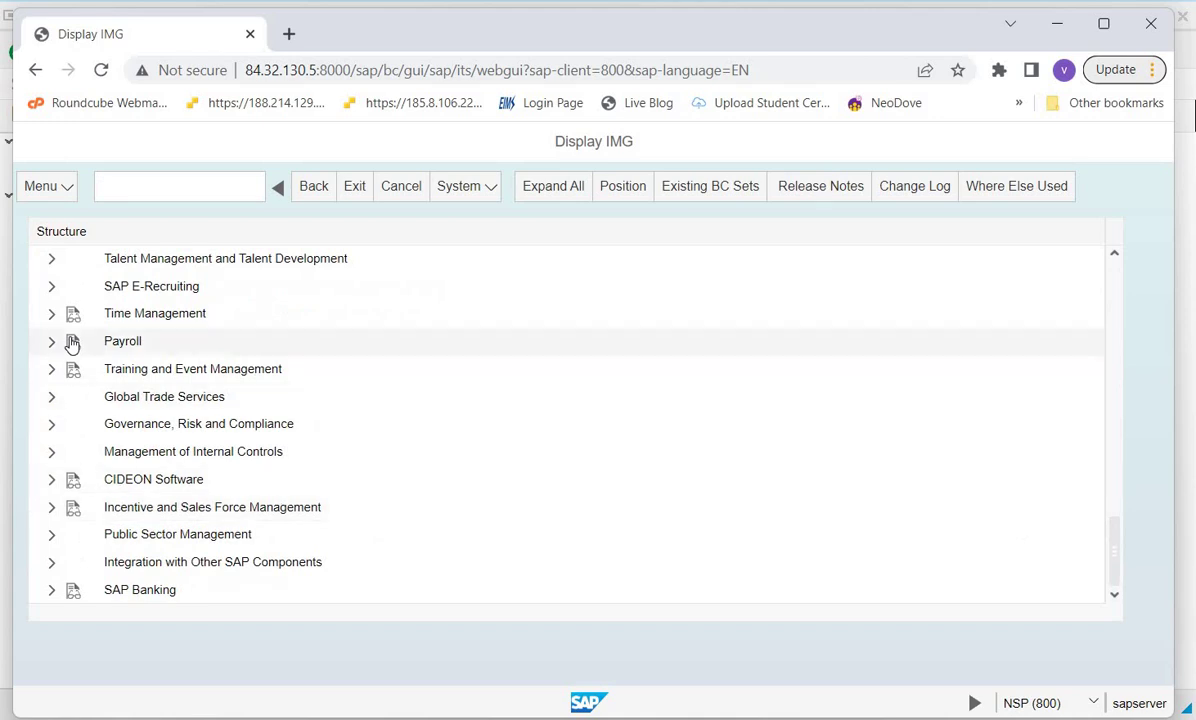
scroll(72, 344, up, 15)
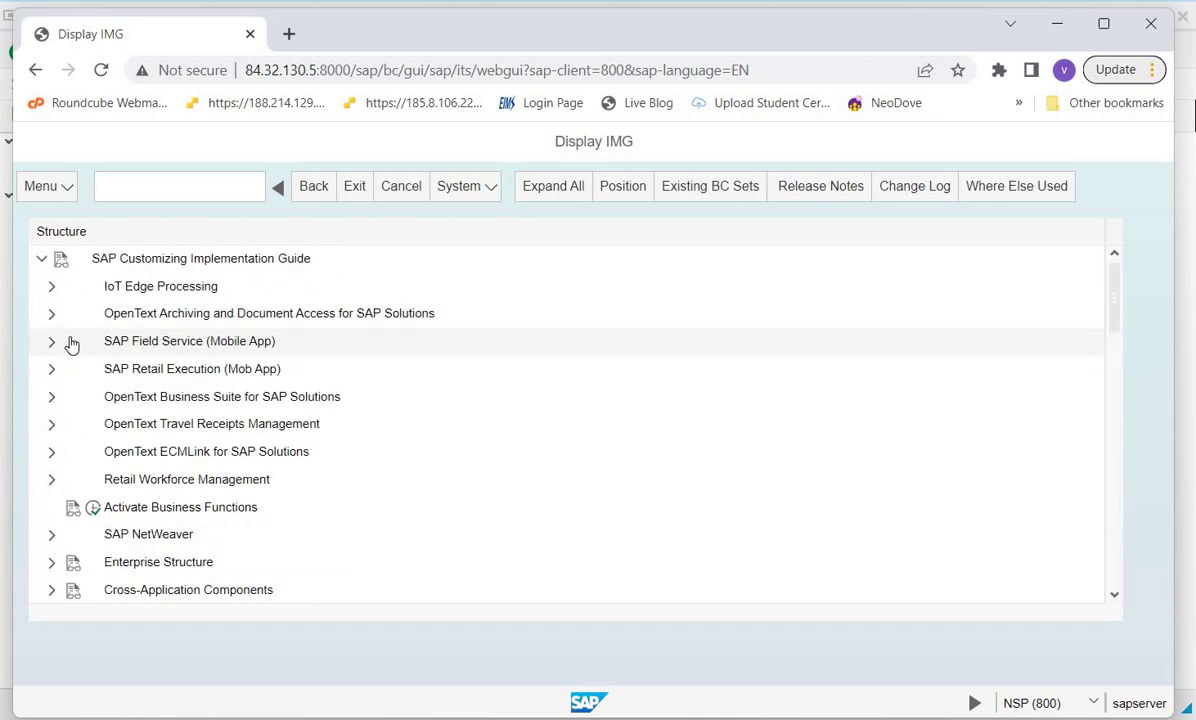
scroll(72, 344, down, 15)
scroll(72, 344, up, 15)
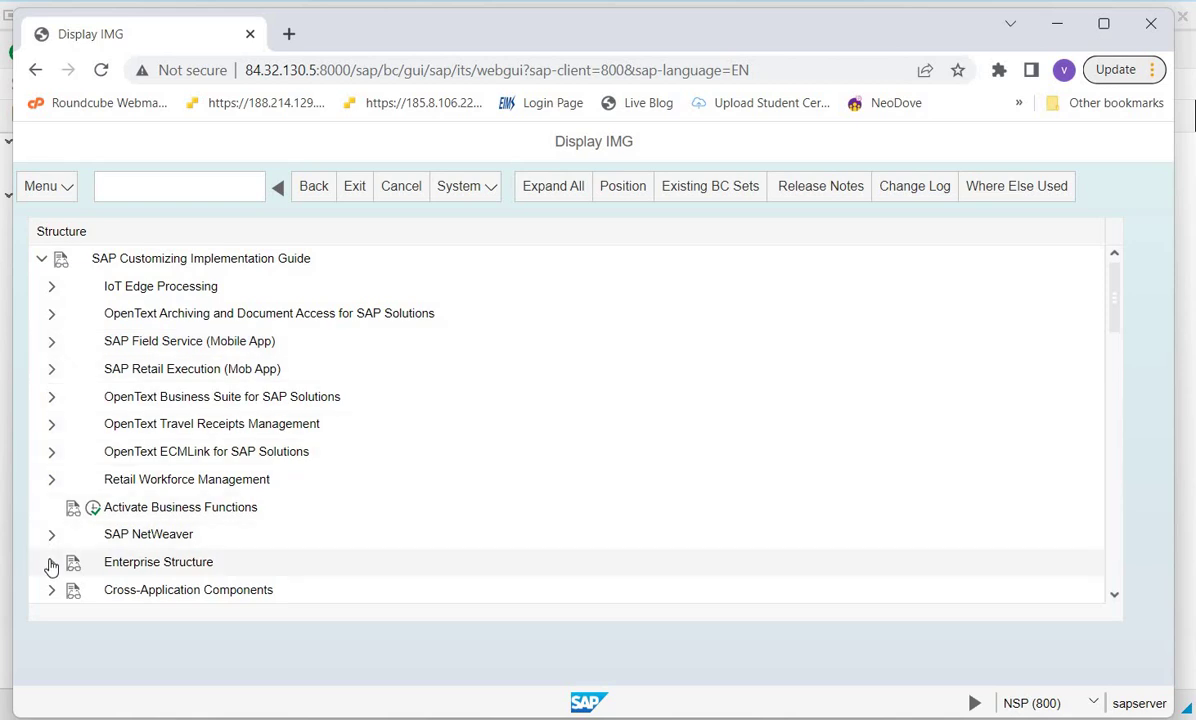
click(175, 560)
scroll(184, 562, down, 10)
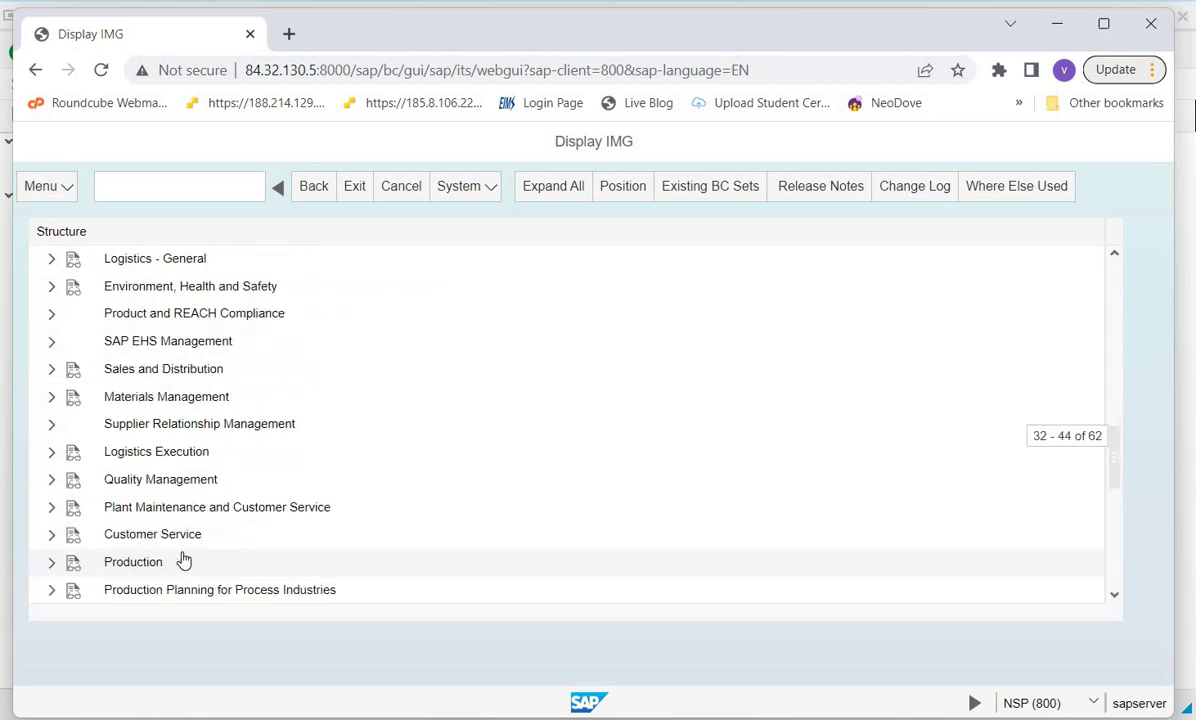
scroll(184, 562, up, 5)
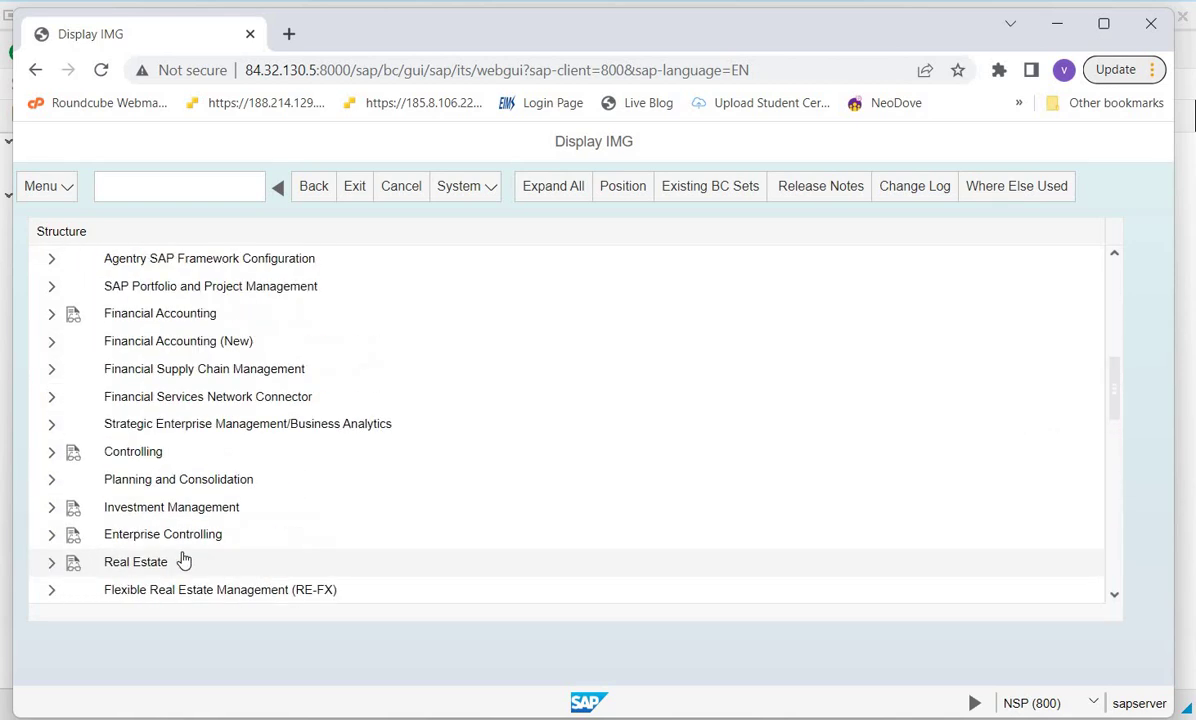
scroll(184, 562, up, 4)
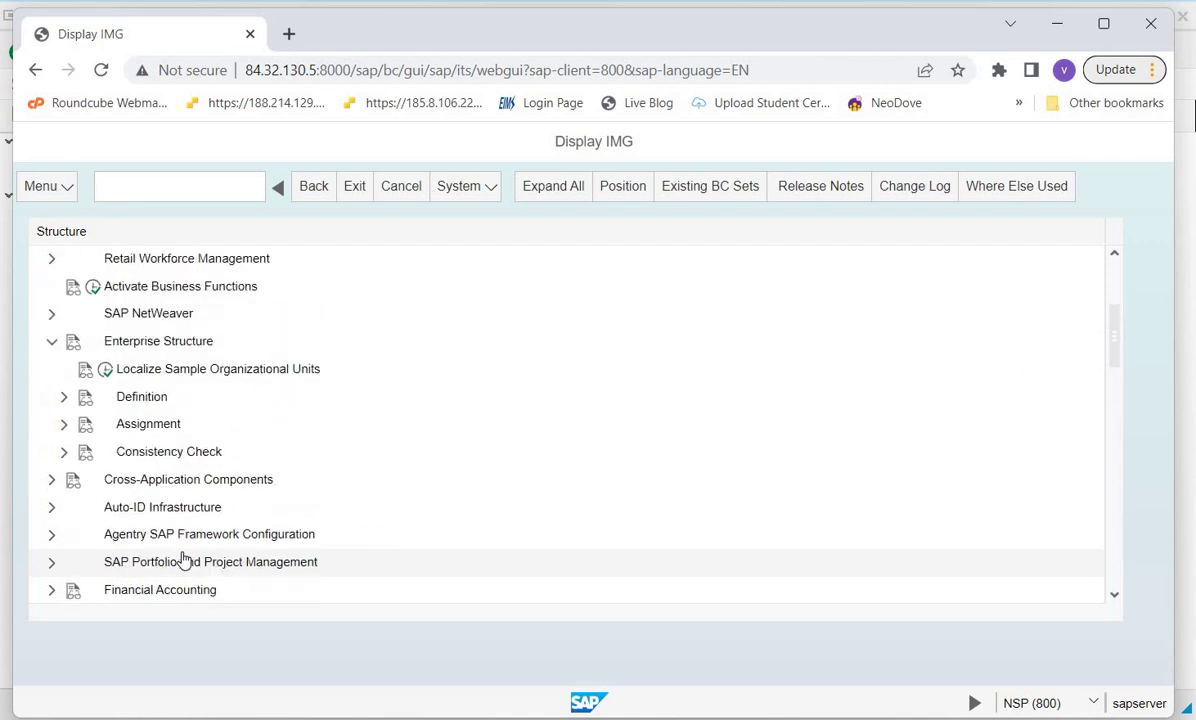
click(66, 398)
click(77, 425)
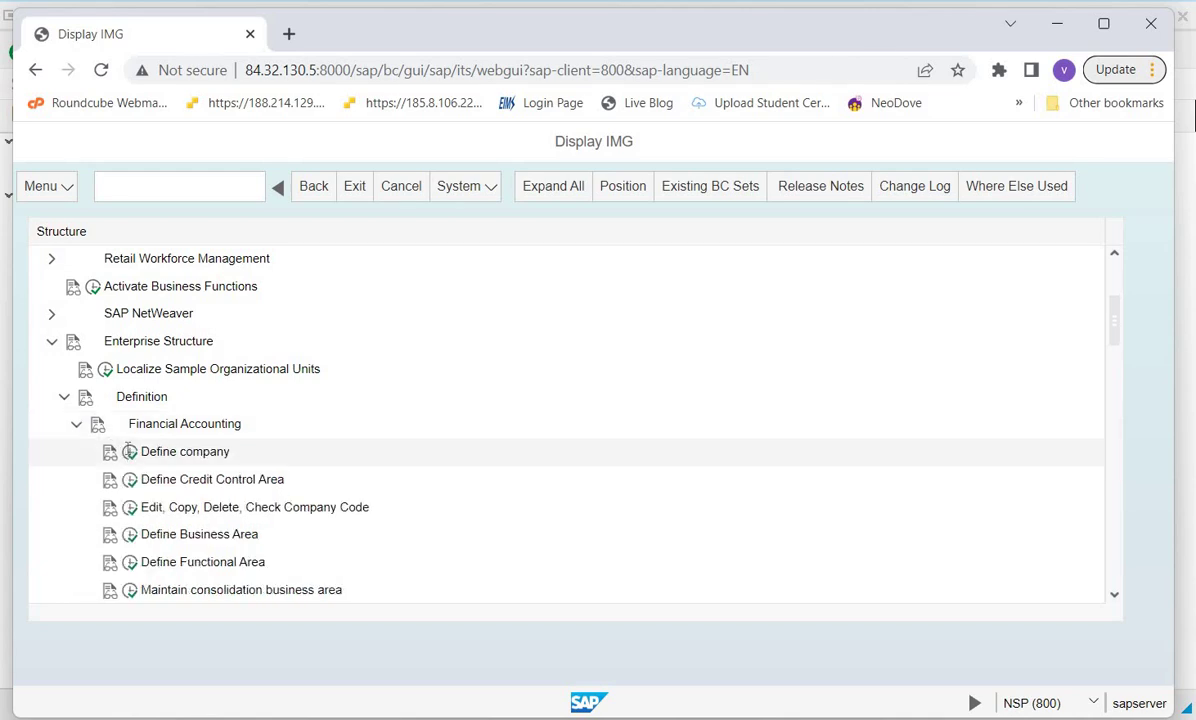
click(129, 451)
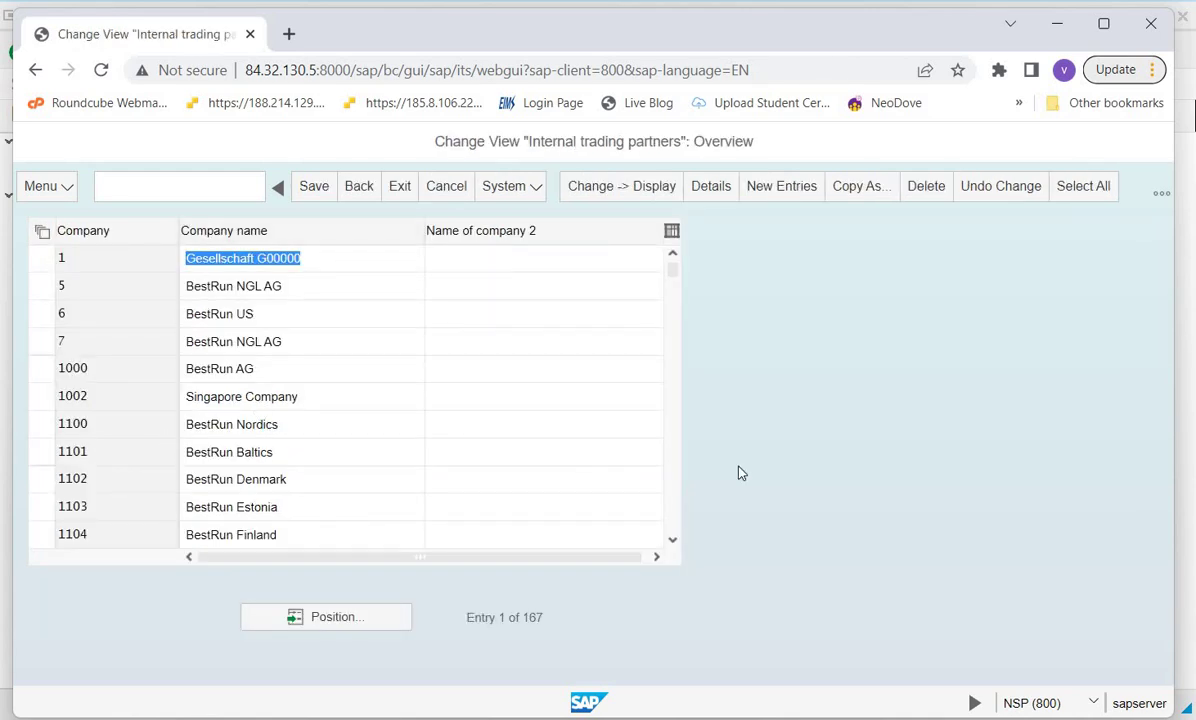
click(141, 184)
click(141, 184)
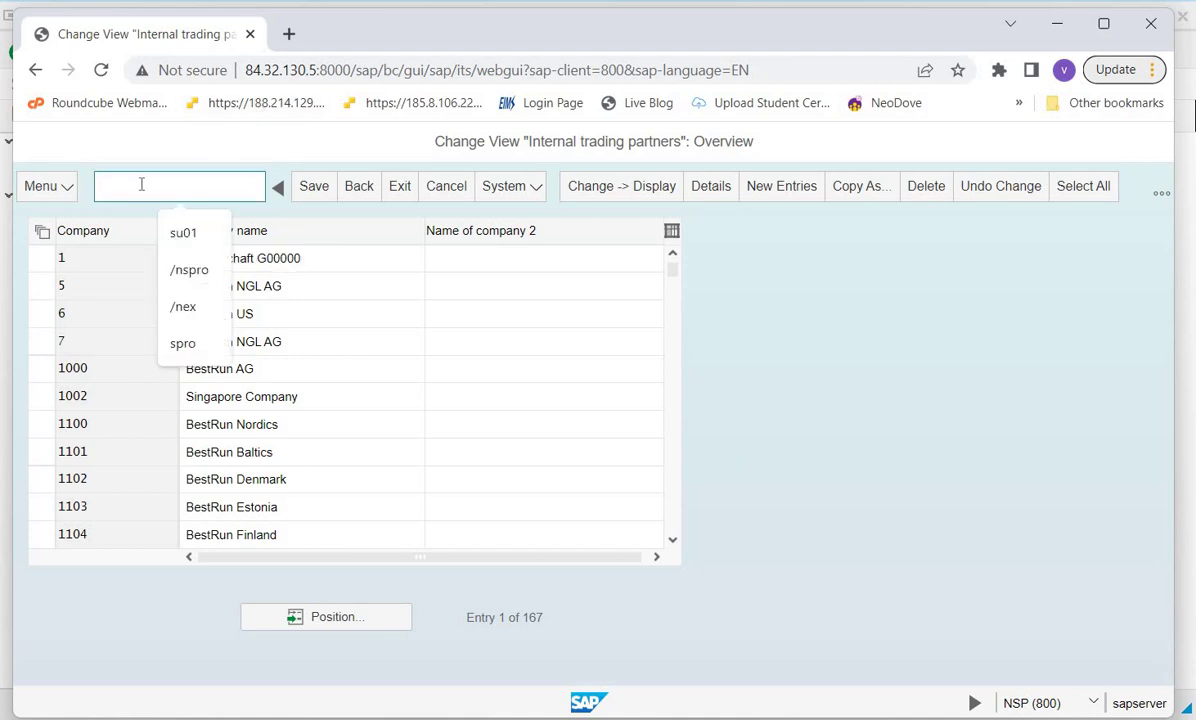
text(/n)
key(Return)
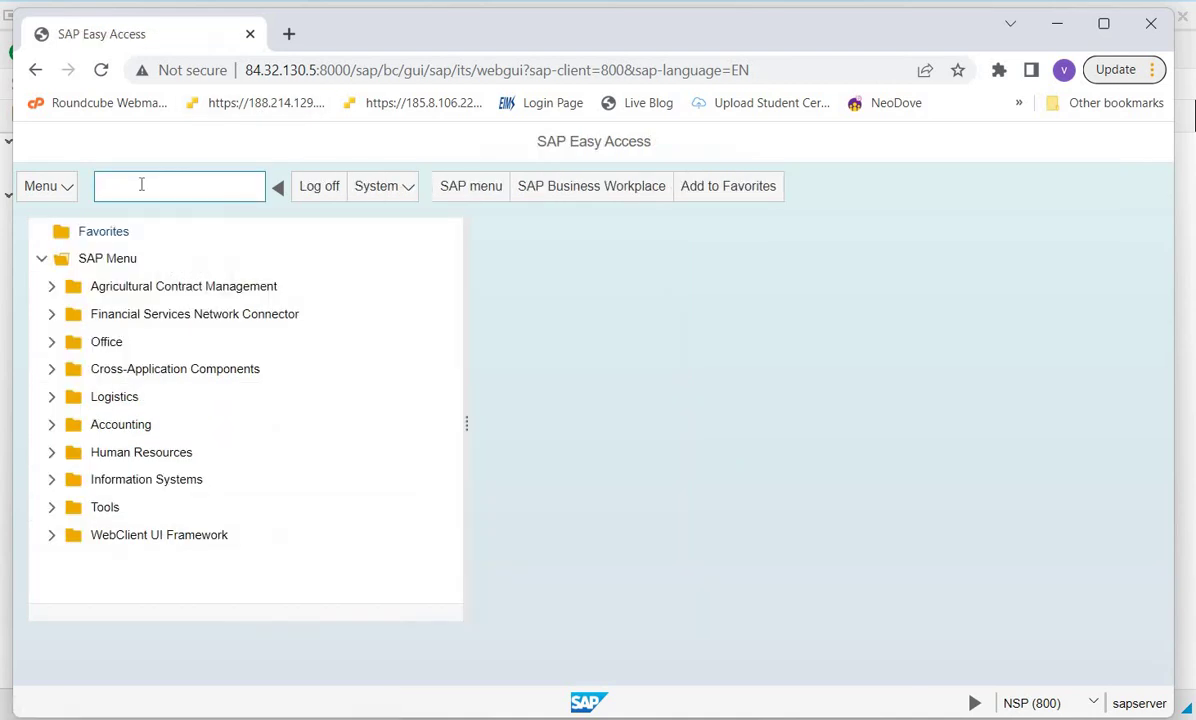